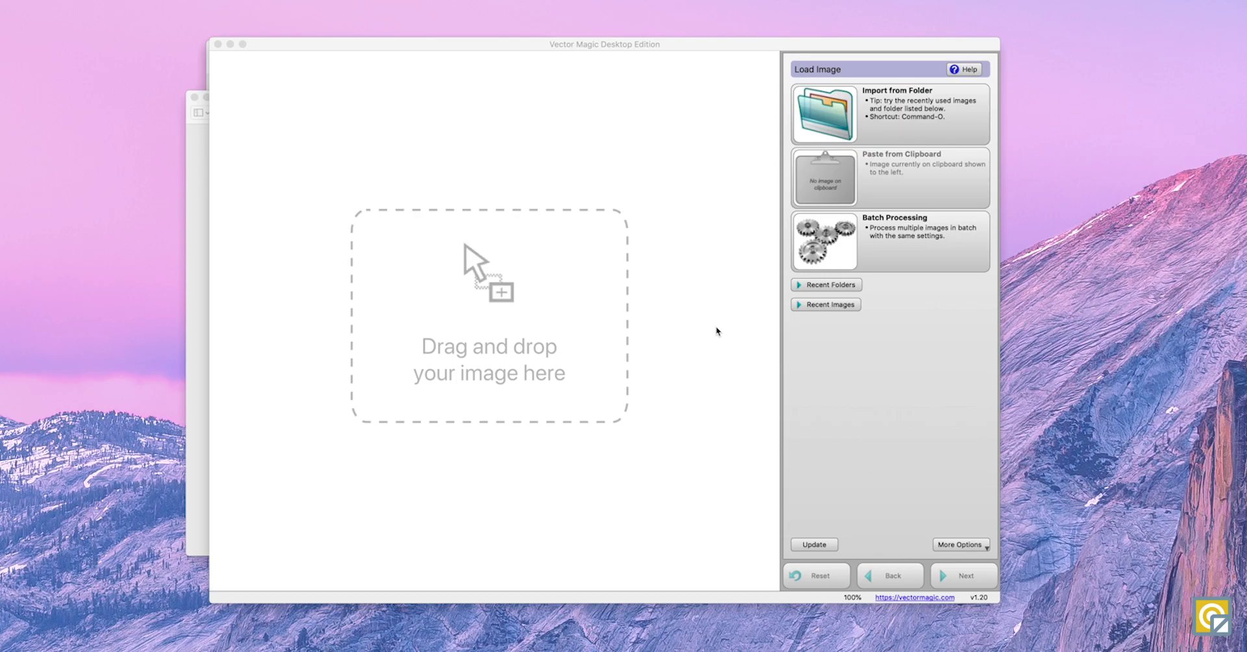
# Step: Copy the selected face area of hurricane.png and load it into Vector Magic from the clipboard
pyautogui.click(192, 319)
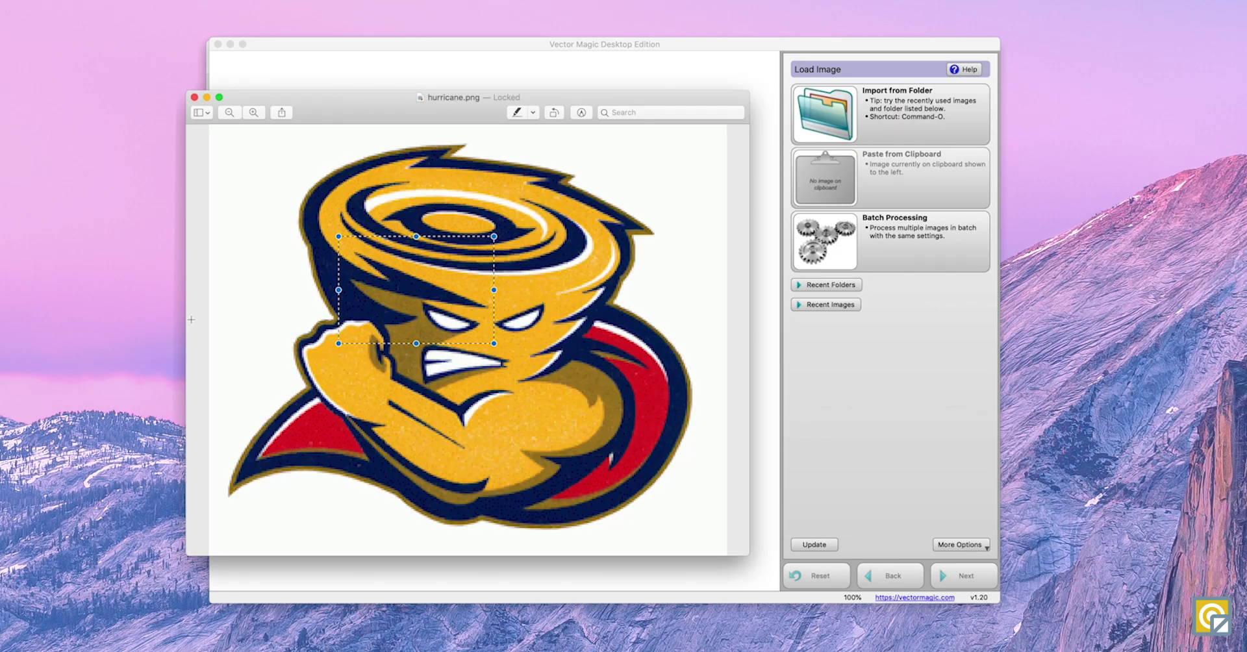
pyautogui.click(894, 423)
pyautogui.click(896, 196)
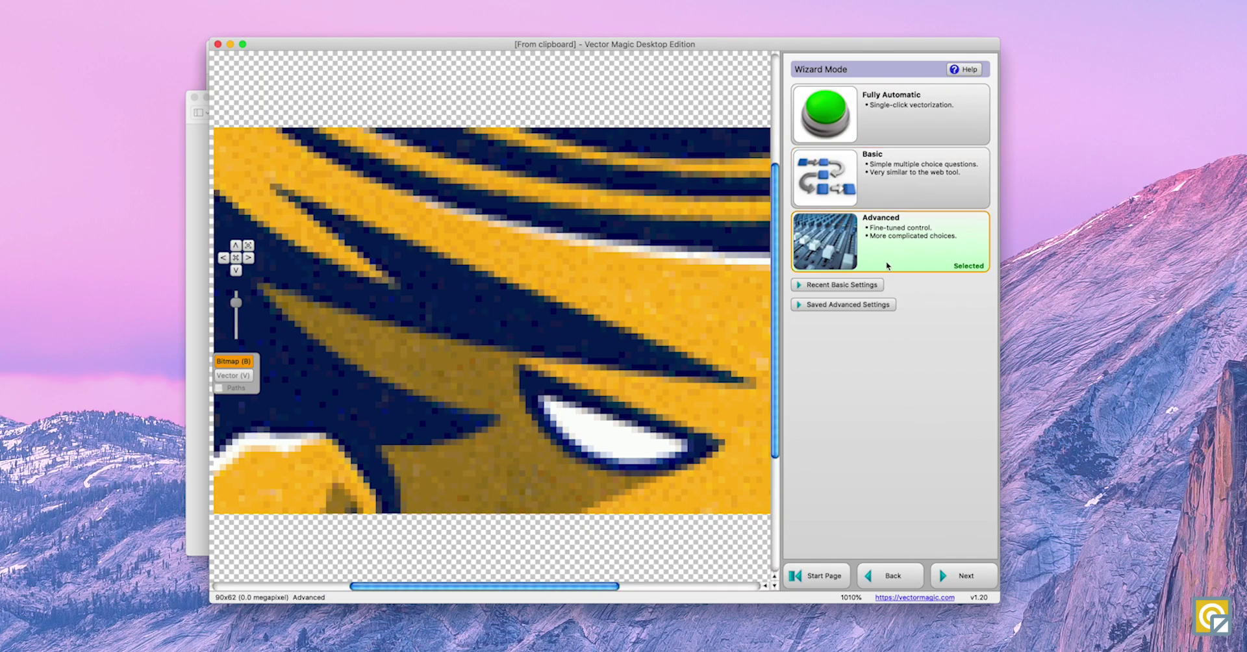
# Step: Use the Advanced wizard mode, set the color mode to Flexible Colors, and continue to Image Segmentation
pyautogui.click(887, 265)
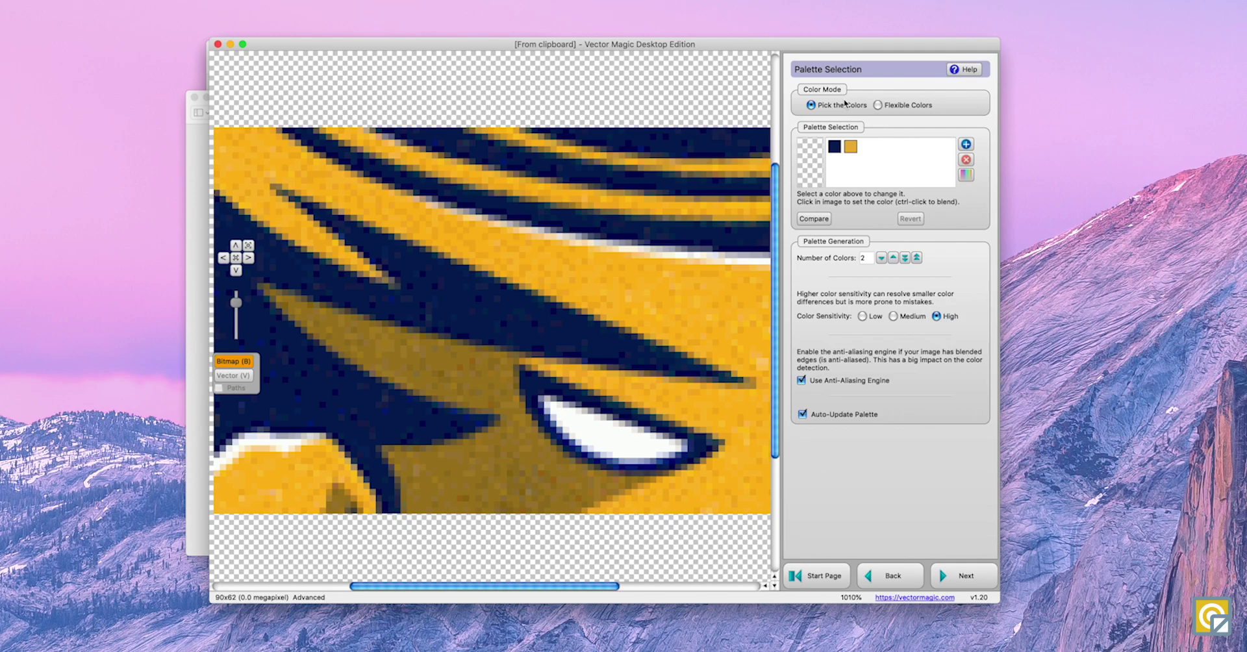
pyautogui.click(879, 106)
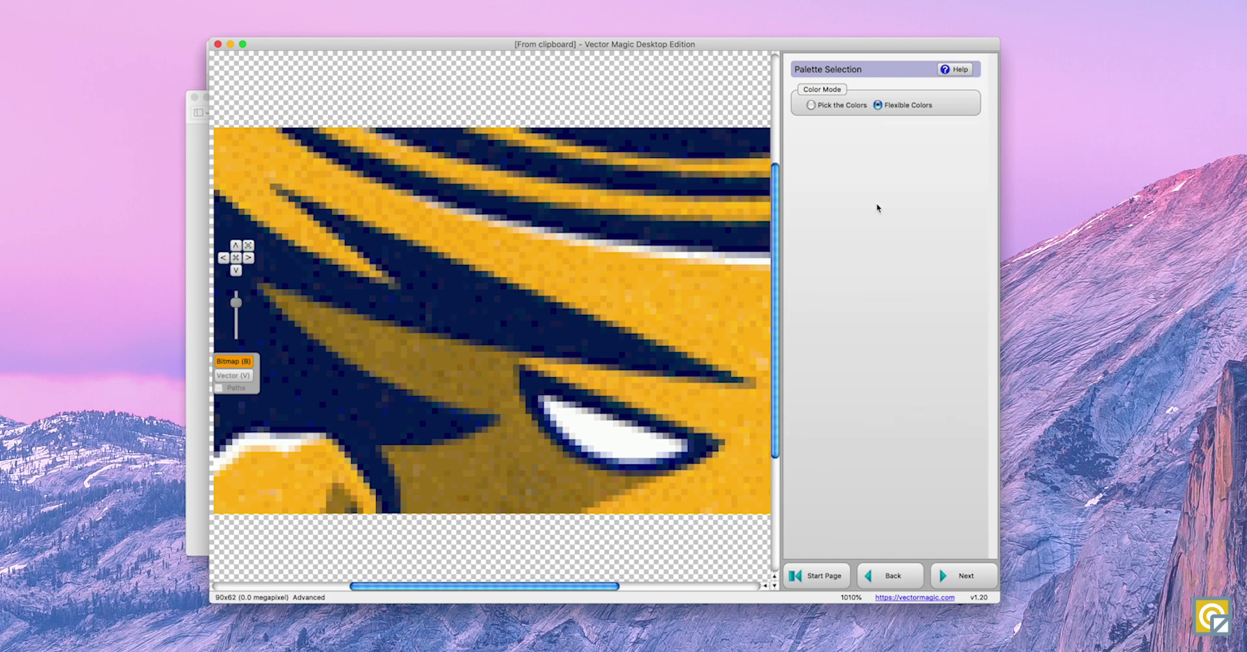
pyautogui.click(955, 586)
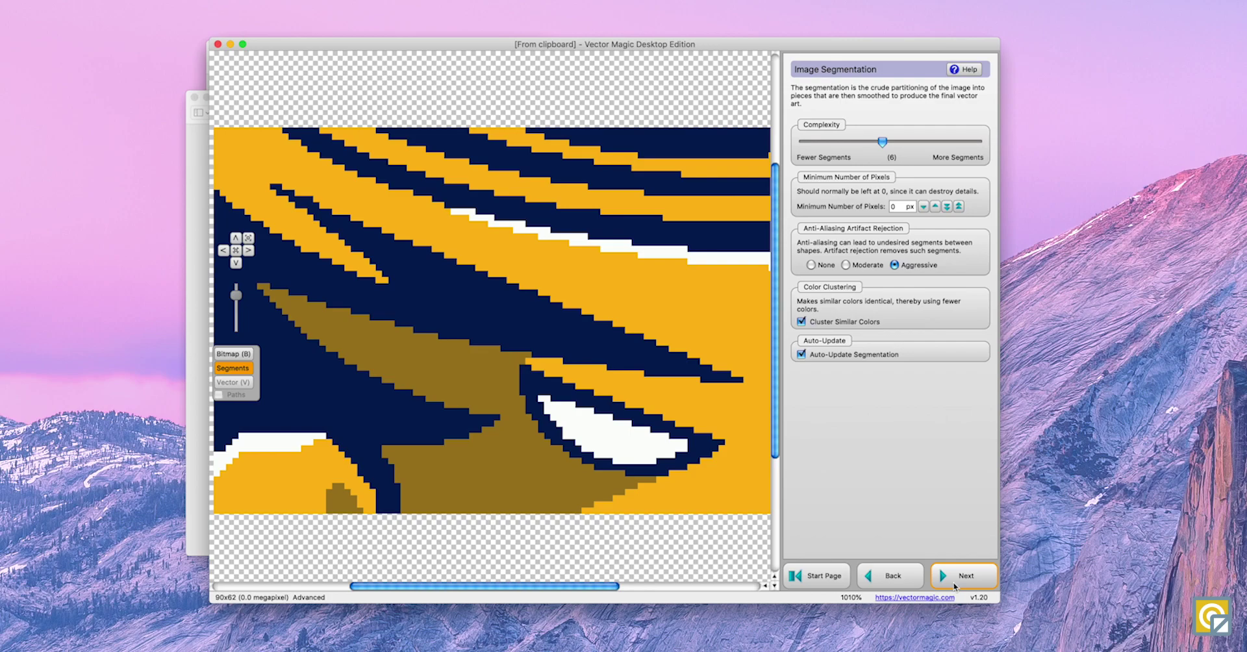
# Step: Compare the segmentation at complexity 5, 12 and 1, and return the complexity to 6
pyautogui.click(880, 144)
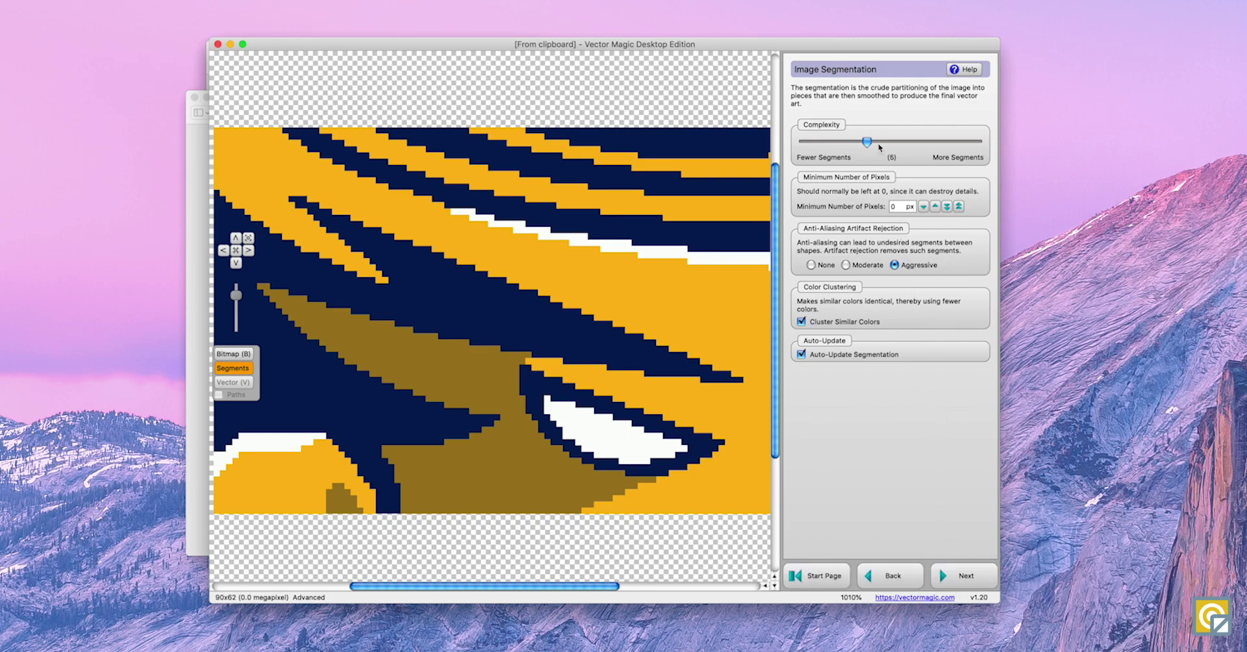
pyautogui.moveTo(869, 145); pyautogui.dragTo(979, 143)
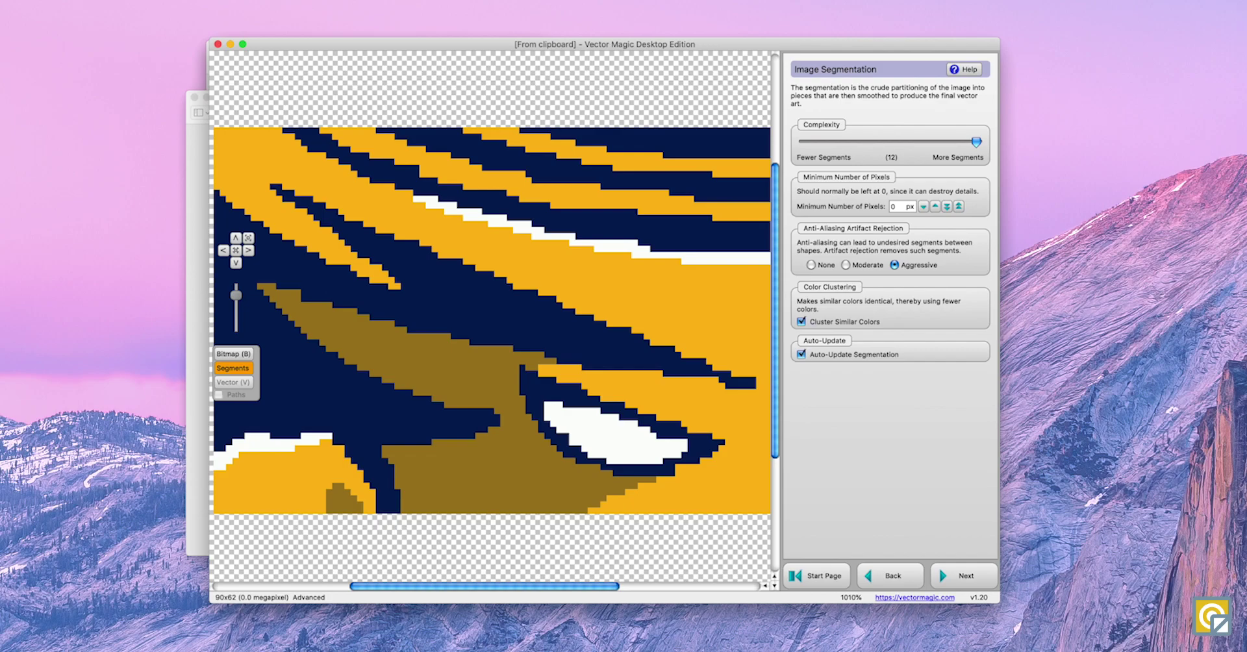
pyautogui.moveTo(978, 143); pyautogui.dragTo(786, 141)
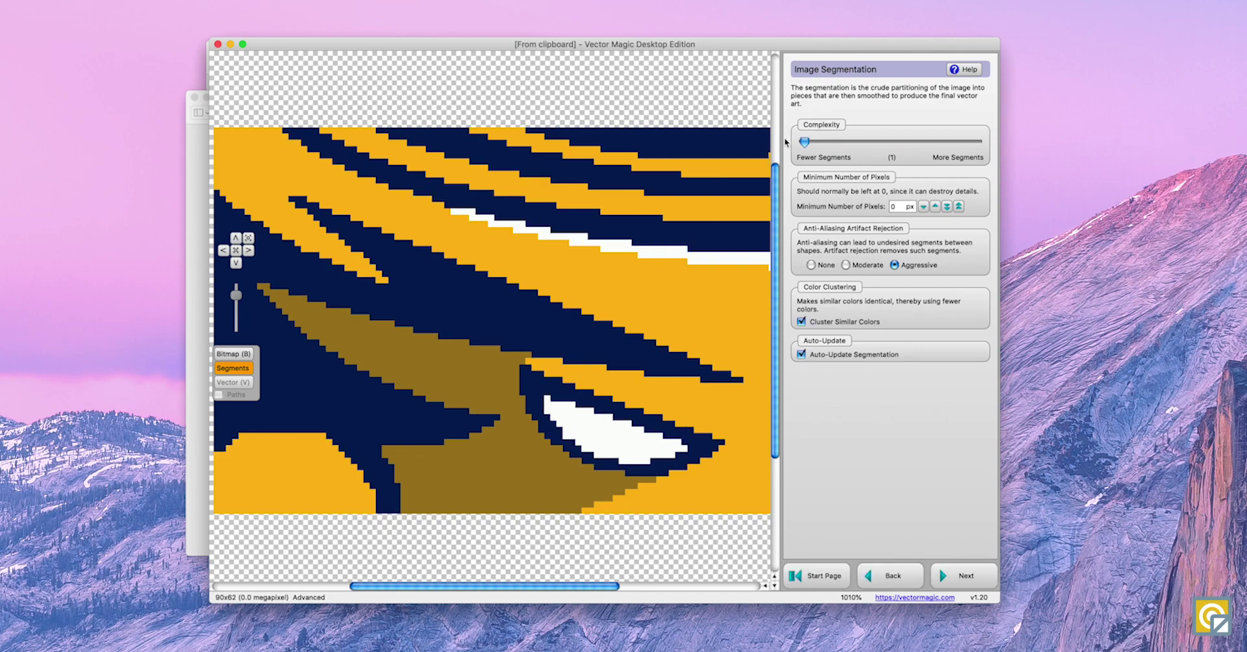
pyautogui.moveTo(806, 141); pyautogui.dragTo(875, 143)
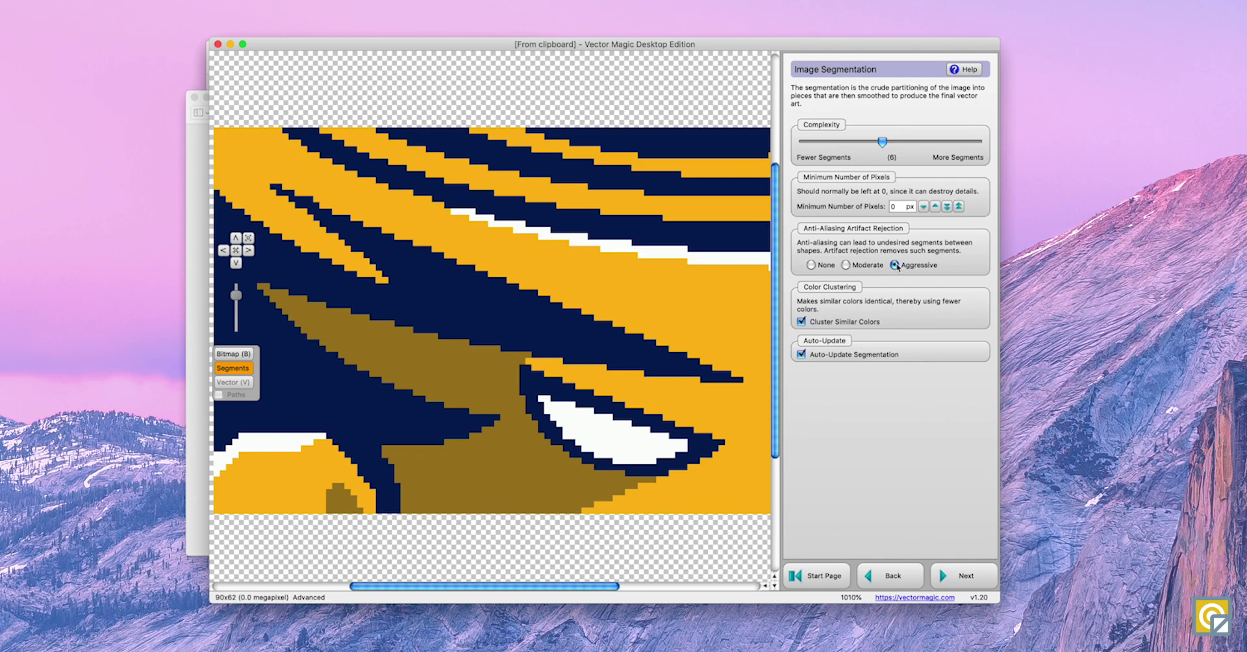
# Step: Try artifact rejection at Moderate and None before restoring Aggressive, and switch similar color clustering off and on again
pyautogui.click(846, 265)
pyautogui.click(817, 269)
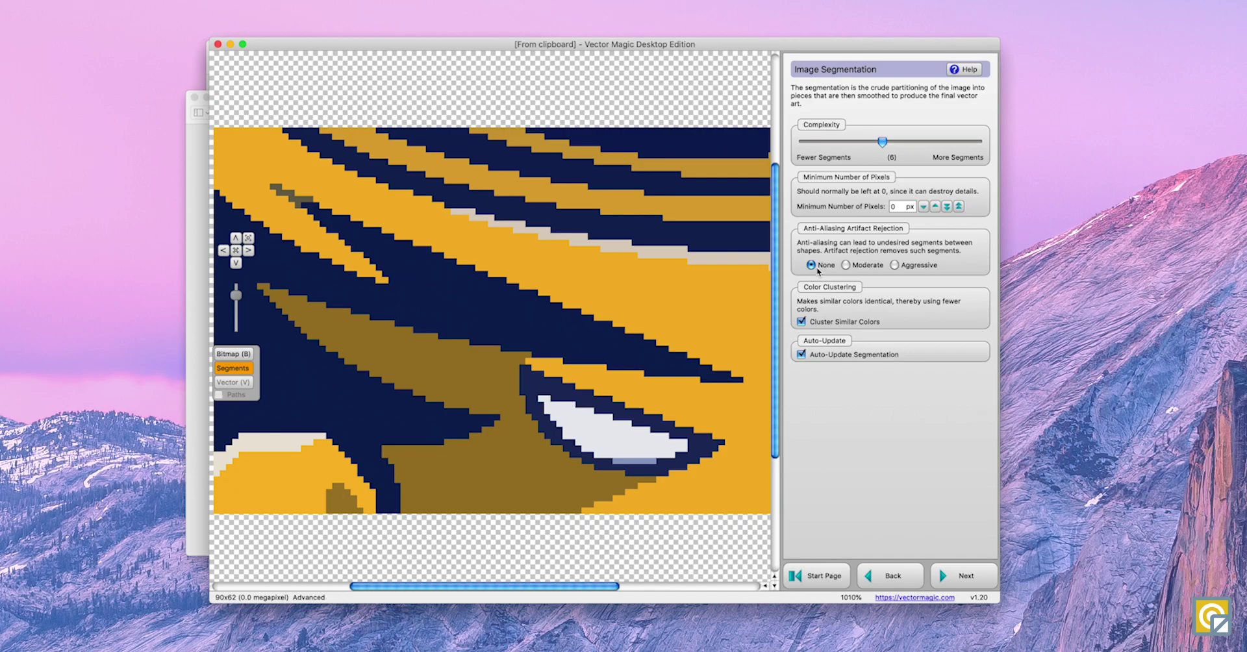
pyautogui.click(896, 265)
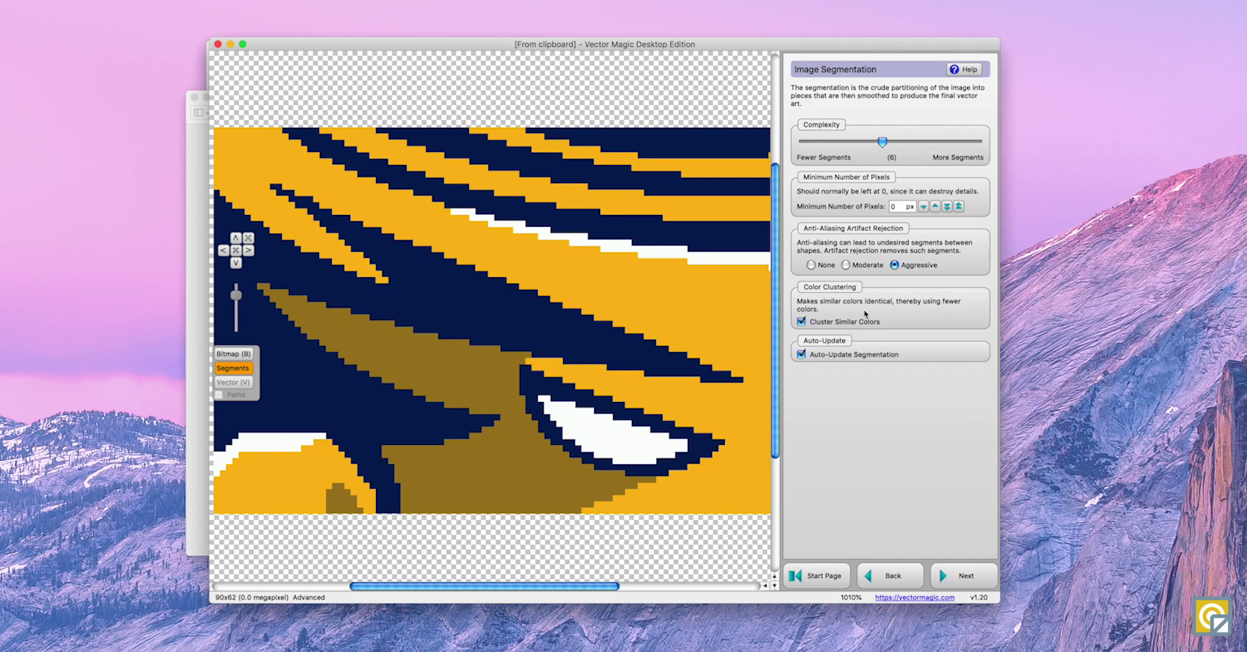
pyautogui.click(802, 321)
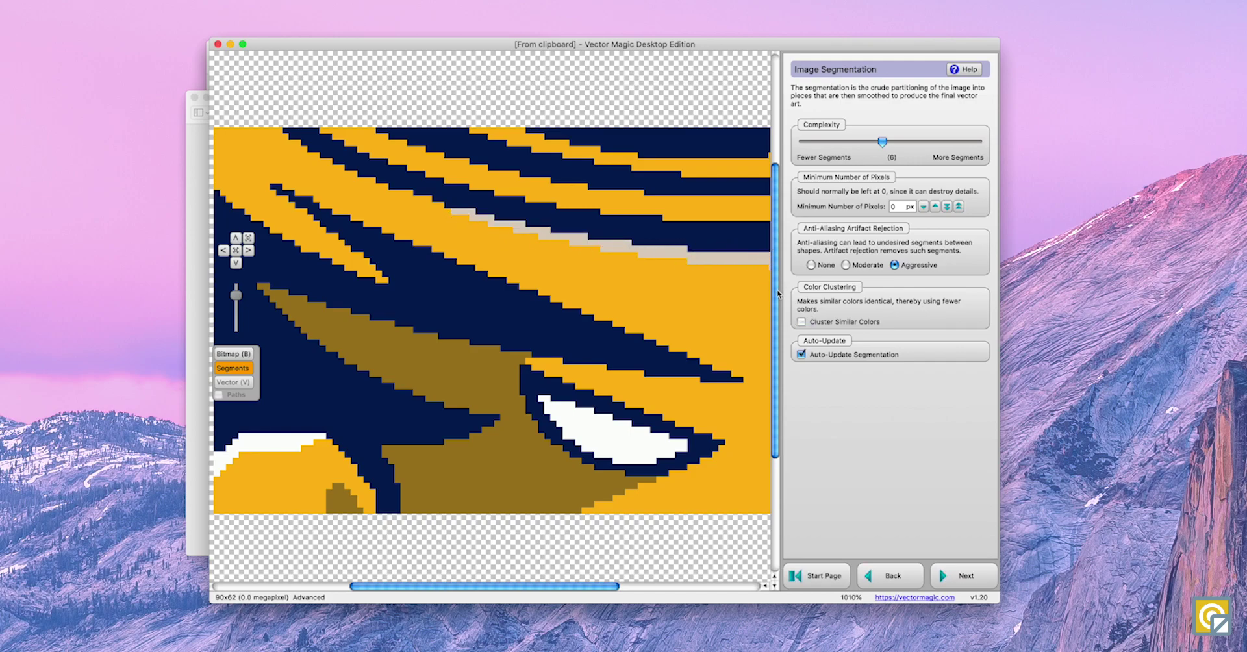
pyautogui.click(802, 325)
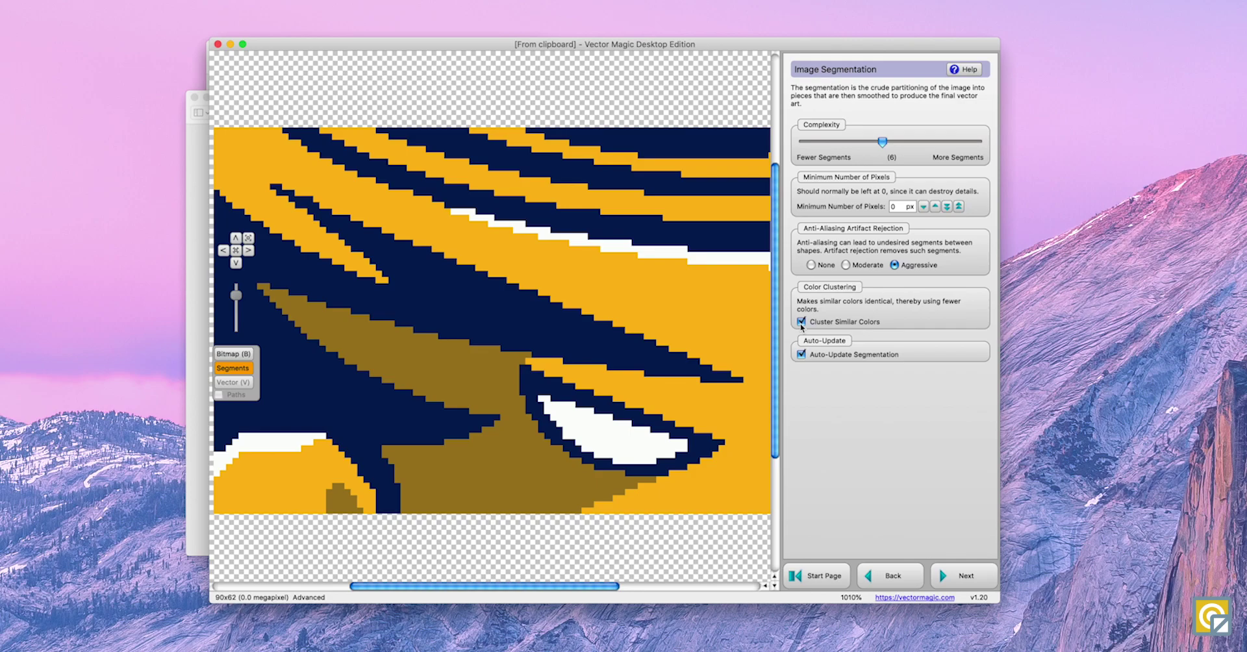
# Step: Return to Palette Selection, set the color mode to Pick the Colors, and compare the two-color palette with the original image
pyautogui.click(888, 575)
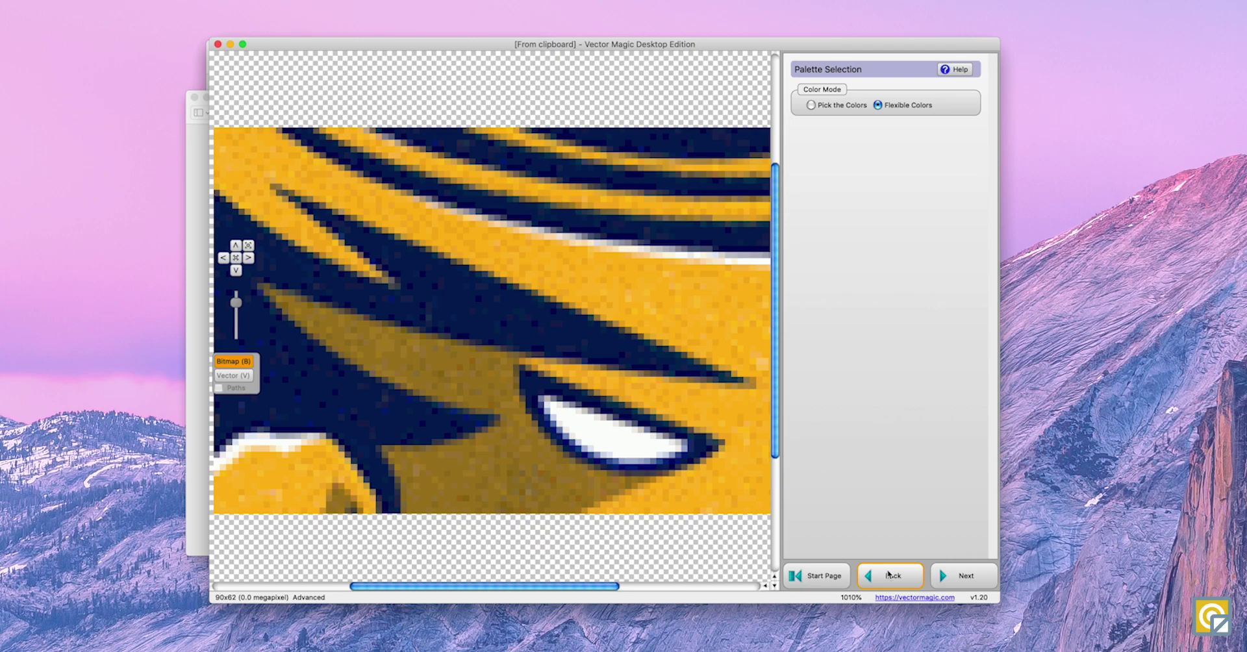
pyautogui.click(812, 105)
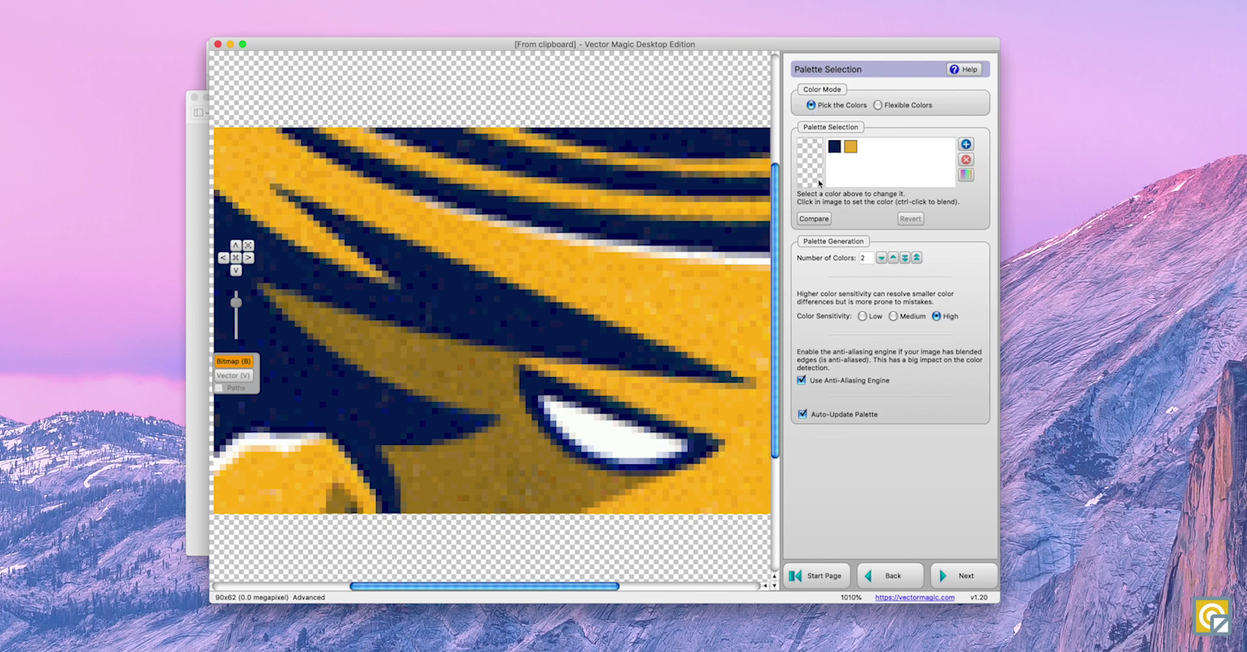
pyautogui.click(809, 224)
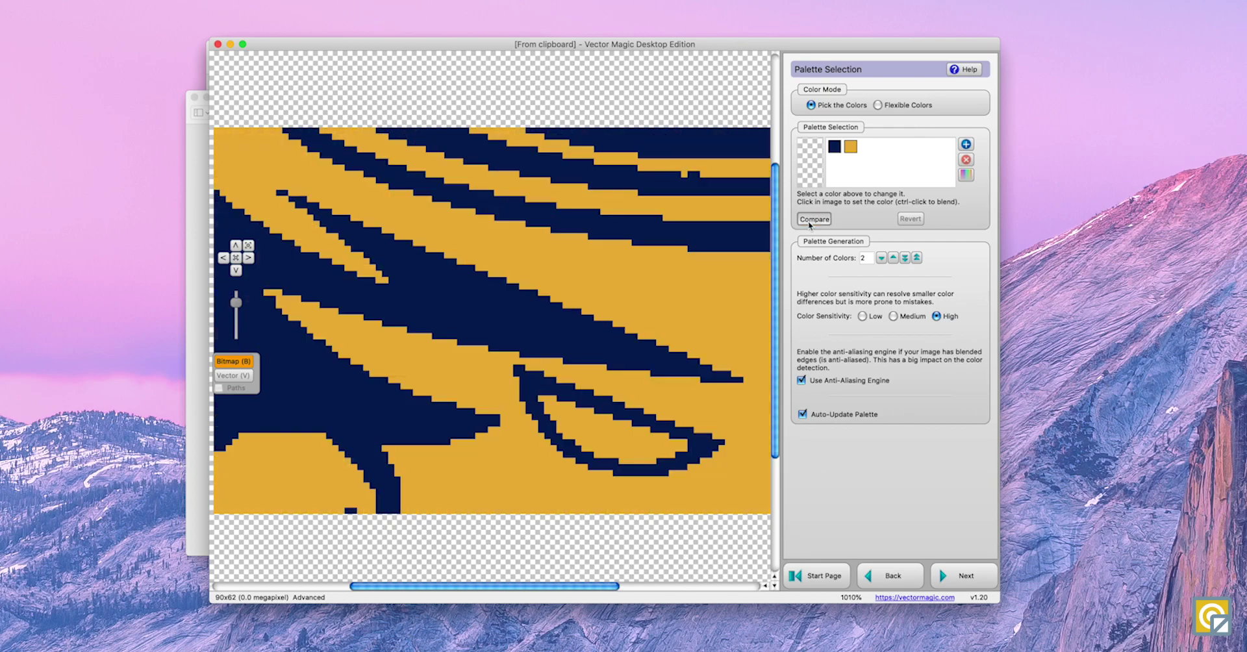
pyautogui.click(810, 224)
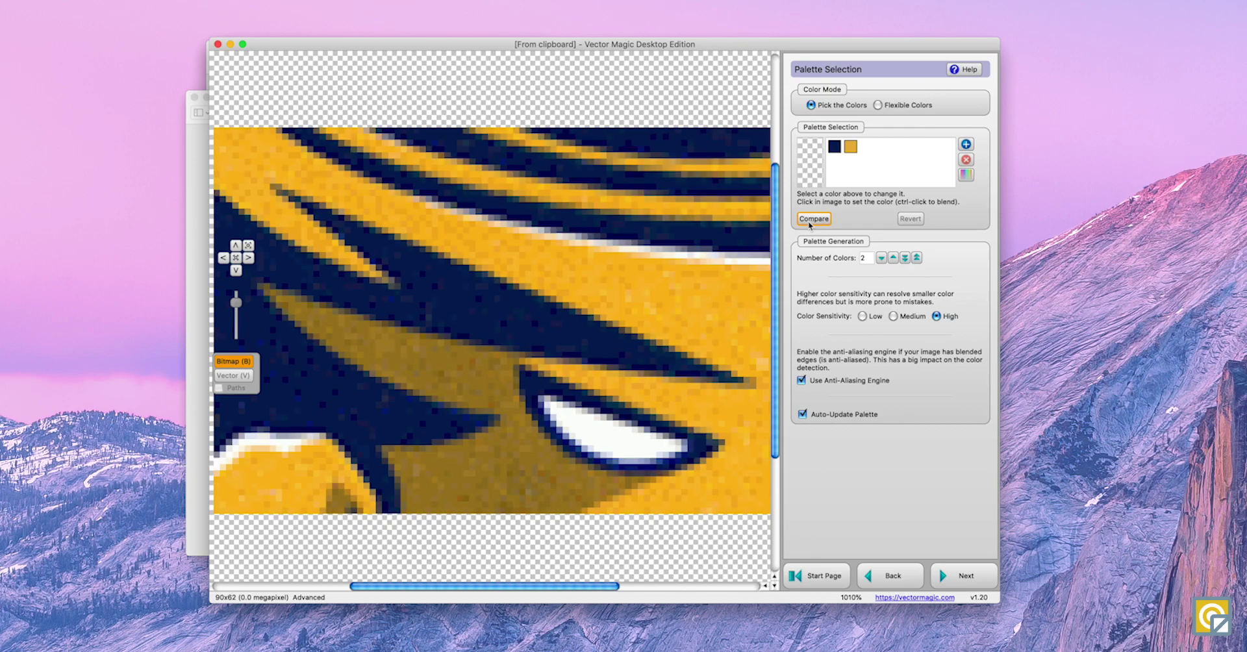
pyautogui.click(810, 224)
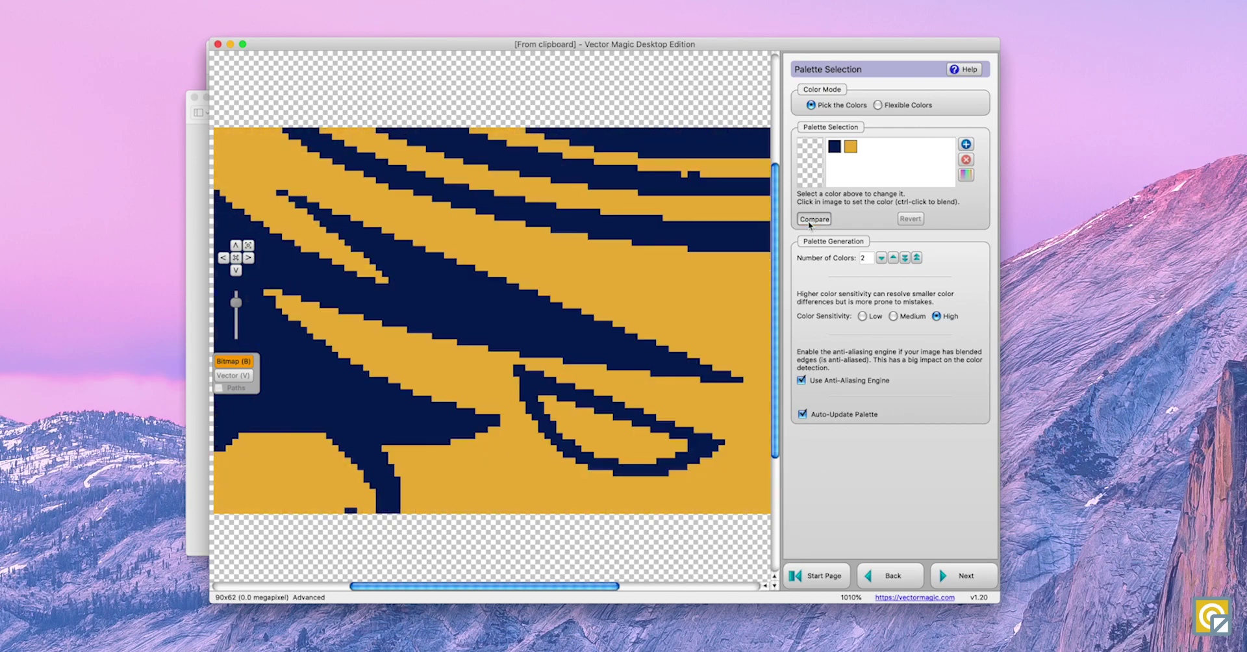
pyautogui.click(809, 224)
pyautogui.click(810, 224)
pyautogui.click(809, 224)
# Step: Raise the number of palette colors to 3 and then 4, comparing each palette with the original image
pyautogui.click(895, 258)
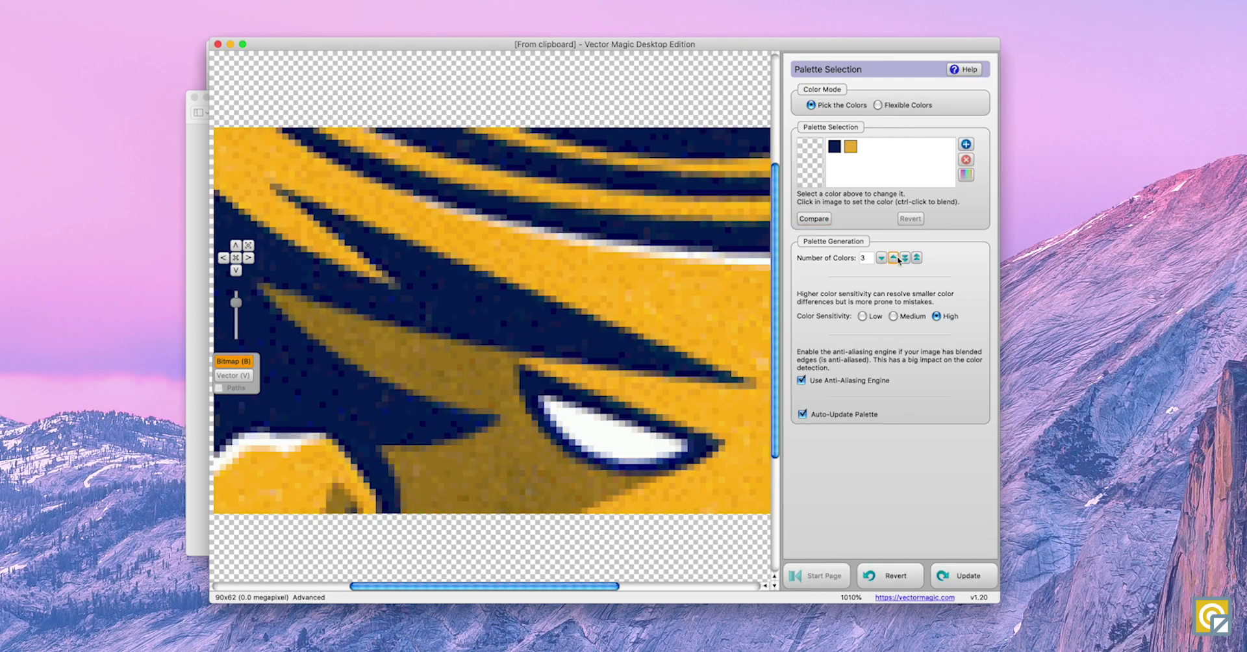
pyautogui.click(815, 222)
pyautogui.click(816, 221)
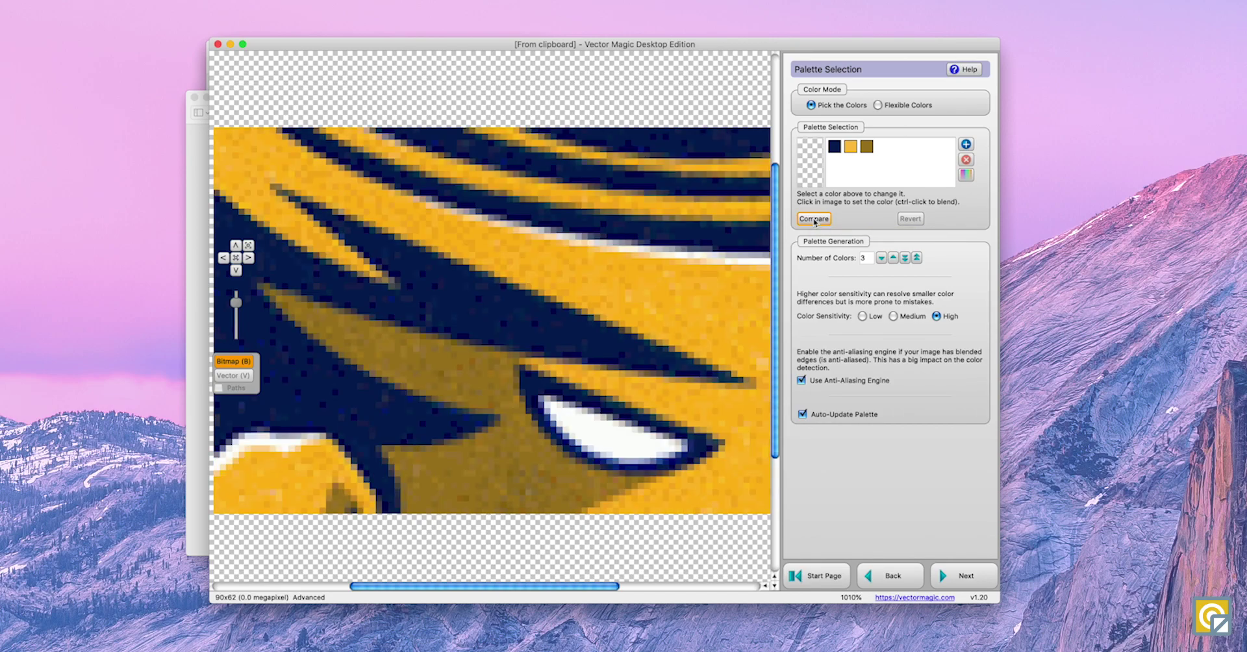
pyautogui.click(894, 258)
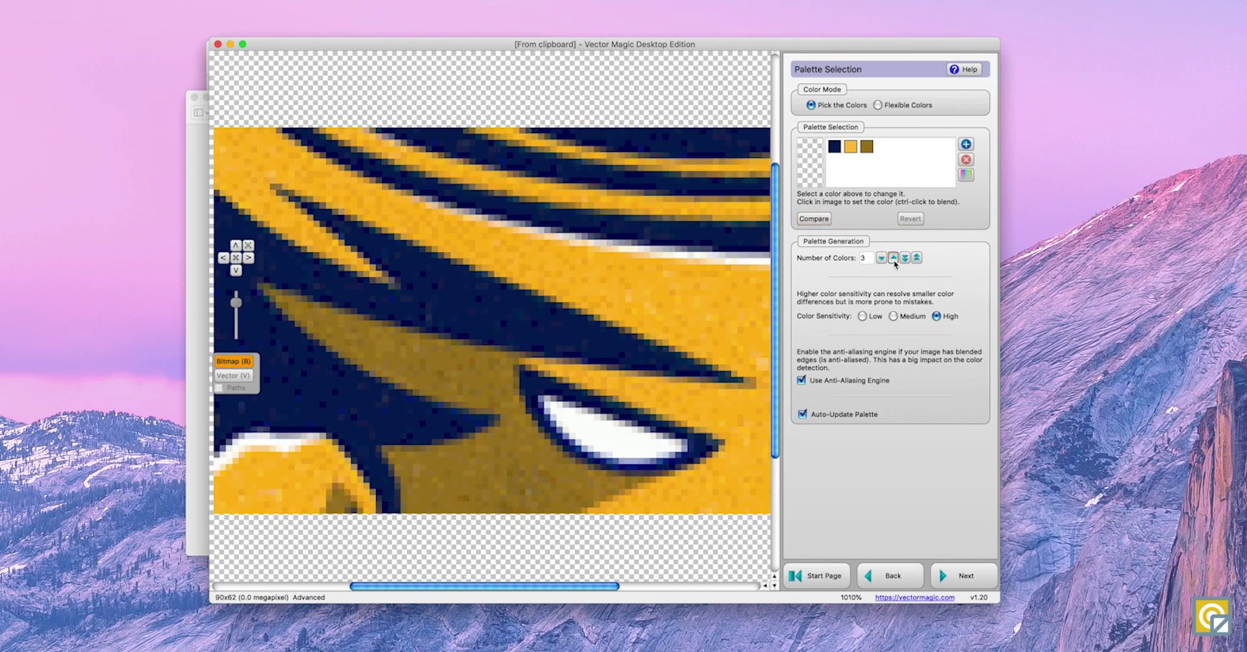
pyautogui.click(825, 221)
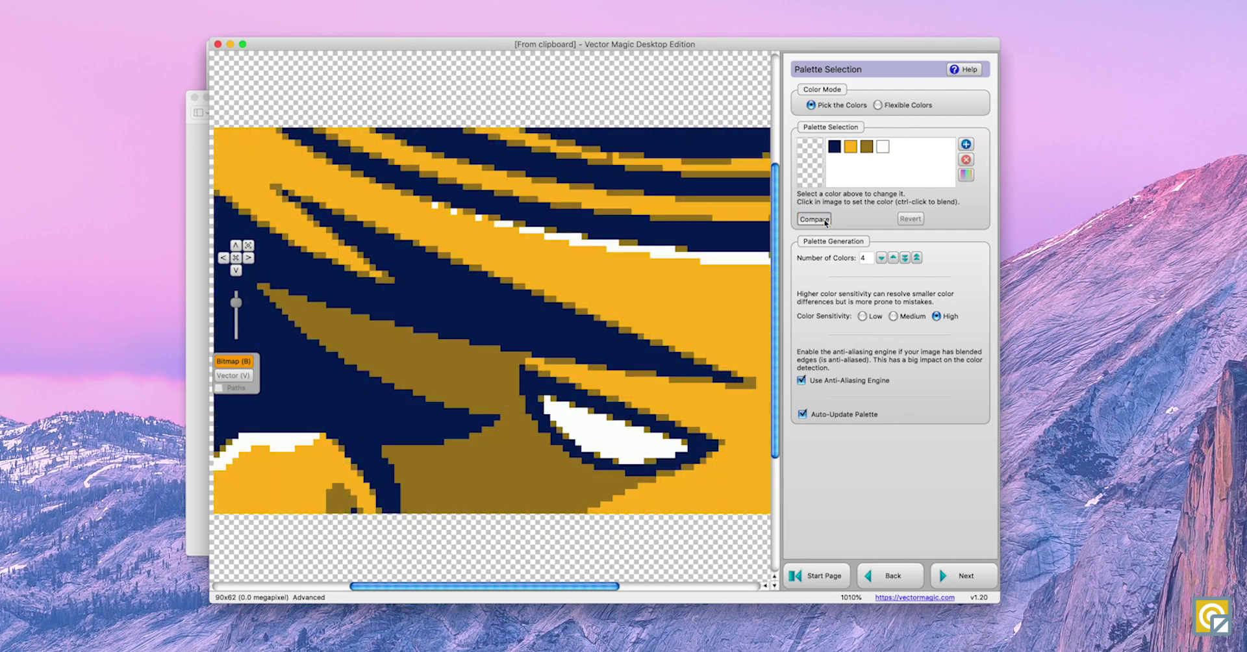
pyautogui.click(825, 222)
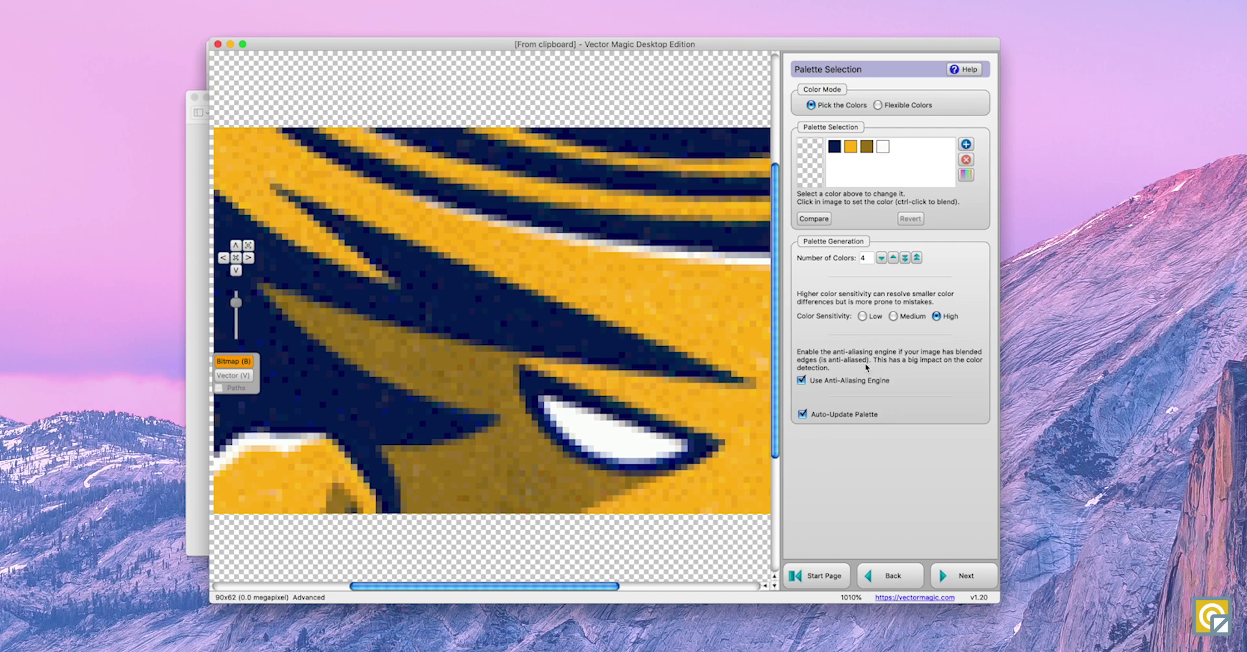
# Step: Switch the palette's anti-aliasing engine off and on again, and continue through the segmentation pages to Path Smoothing
pyautogui.click(803, 381)
pyautogui.click(802, 383)
pyautogui.click(957, 576)
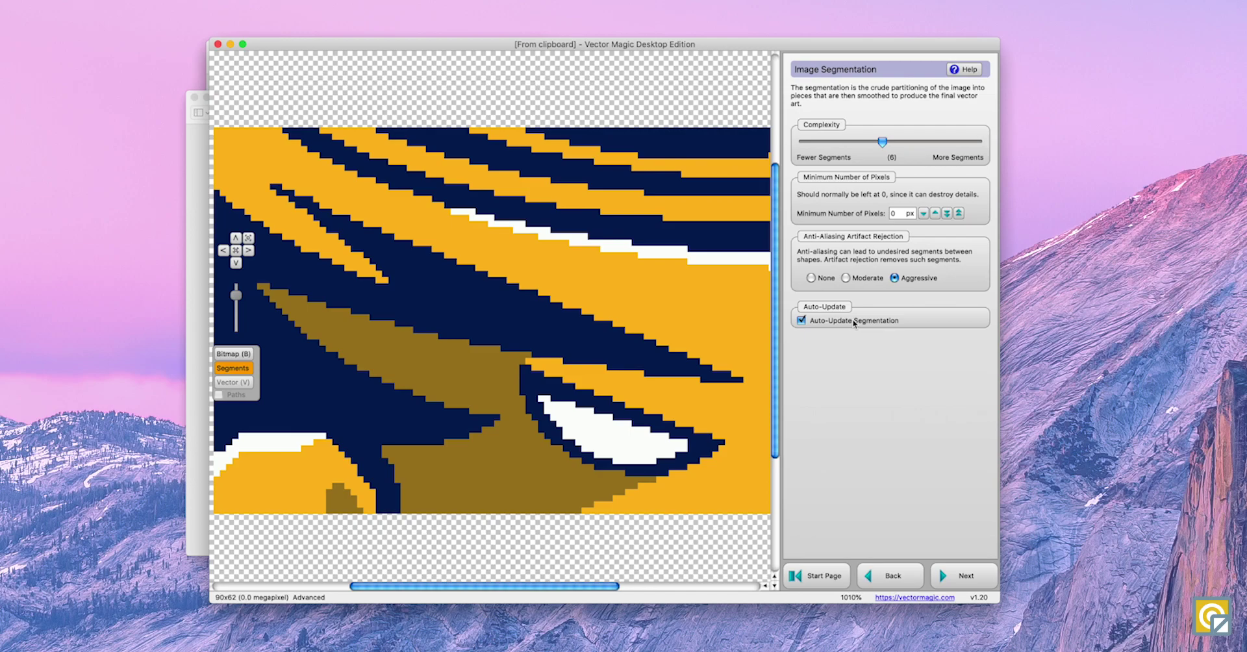
pyautogui.click(965, 588)
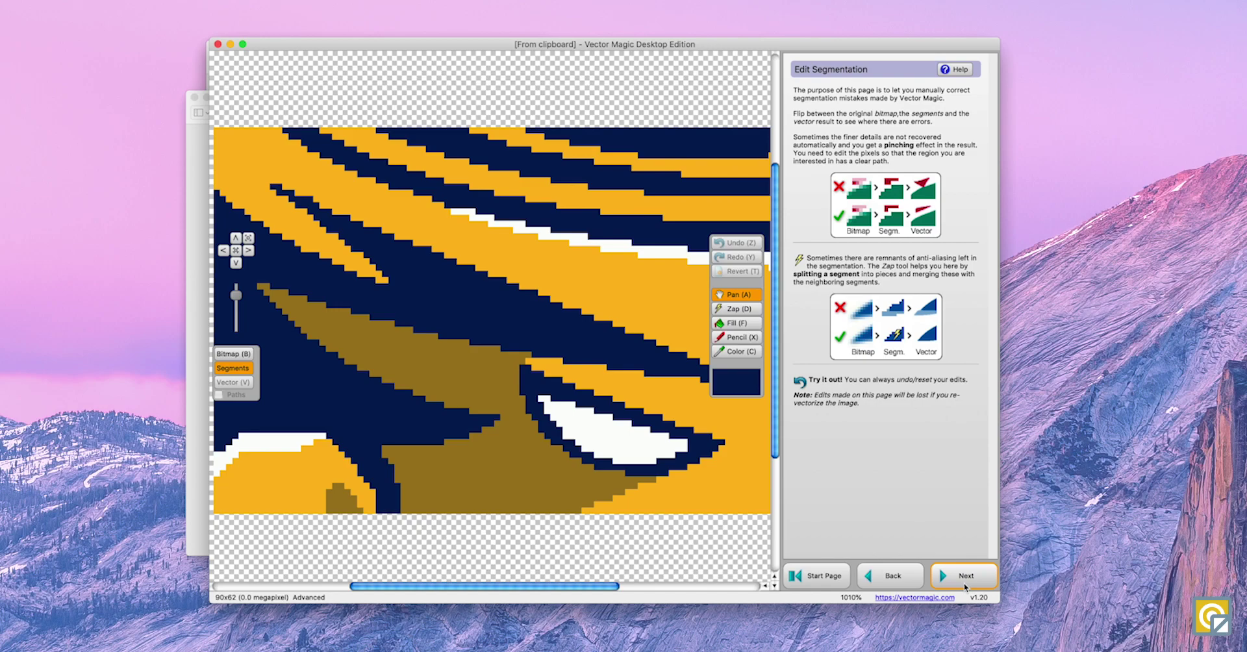
pyautogui.click(966, 587)
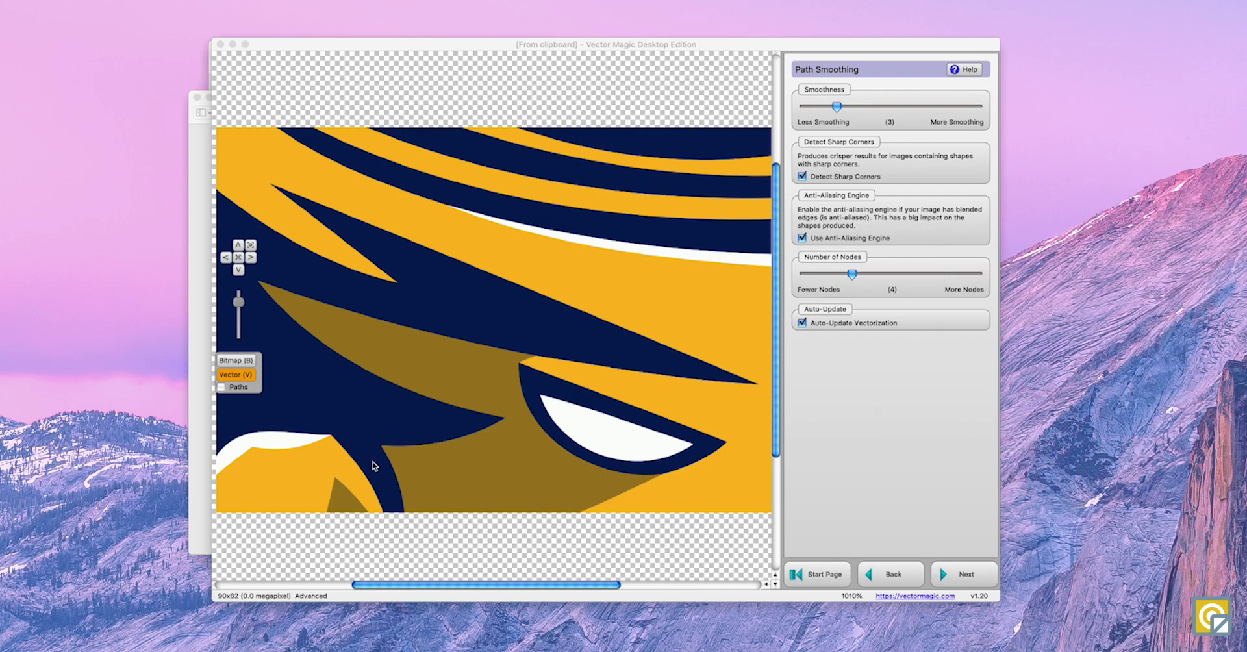
# Step: Compare the vector result with the original bitmap and show the vector paths
pyautogui.click(239, 364)
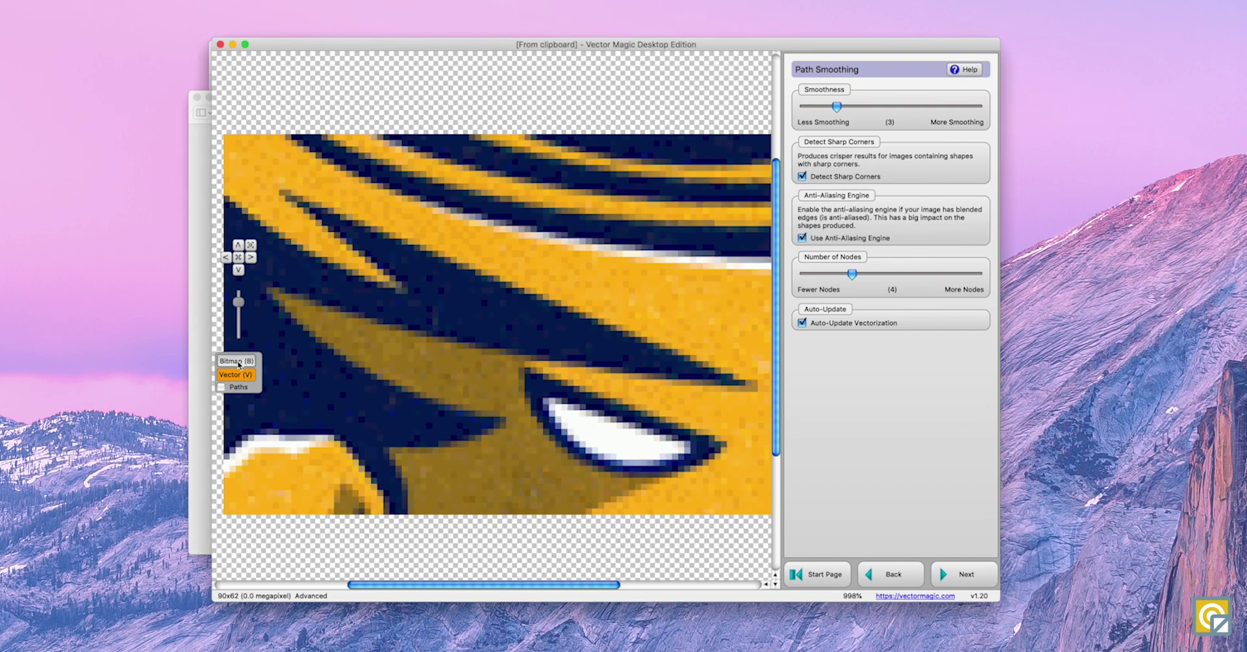
pyautogui.click(239, 364)
pyautogui.click(239, 365)
pyautogui.click(239, 365)
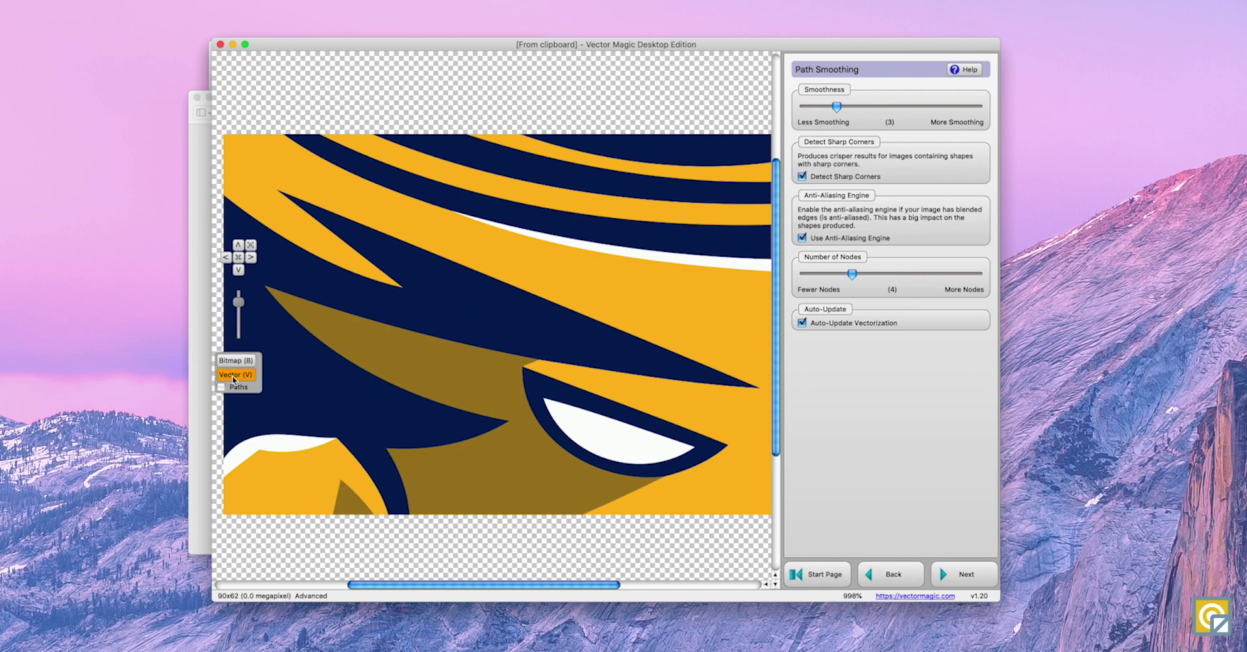
pyautogui.click(222, 388)
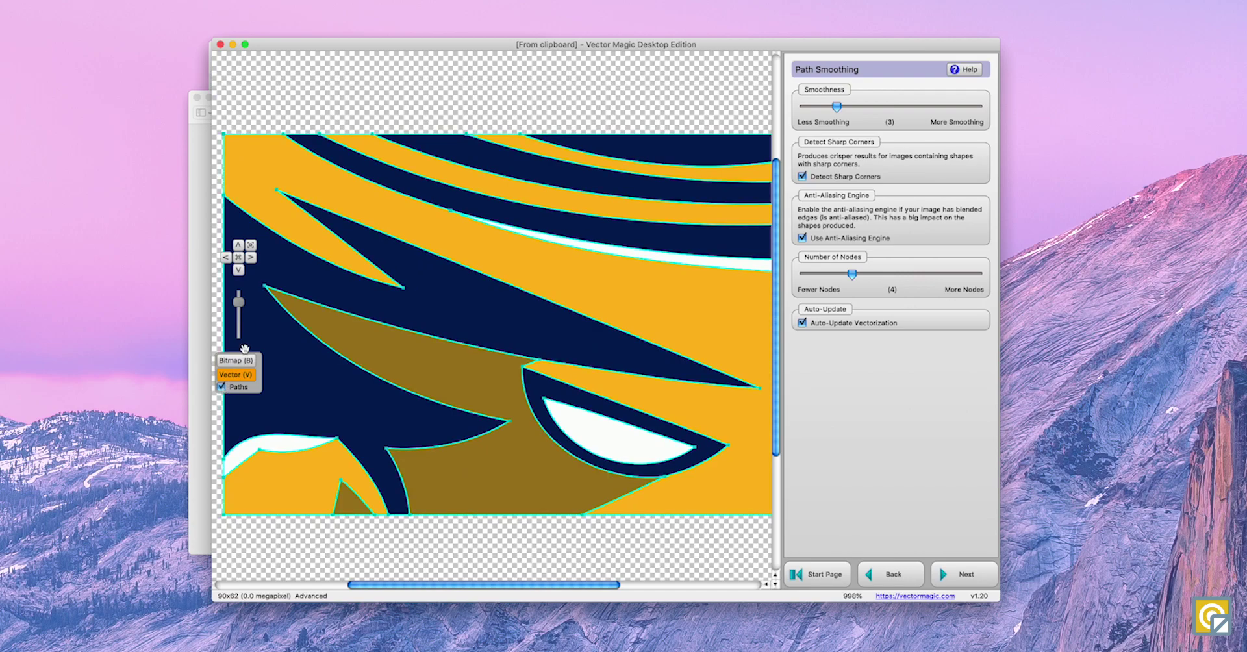
pyautogui.click(240, 362)
# Step: Compare path smoothness levels 1, 12 and 5, and return the smoothness to 3
pyautogui.moveTo(838, 108); pyautogui.dragTo(807, 108)
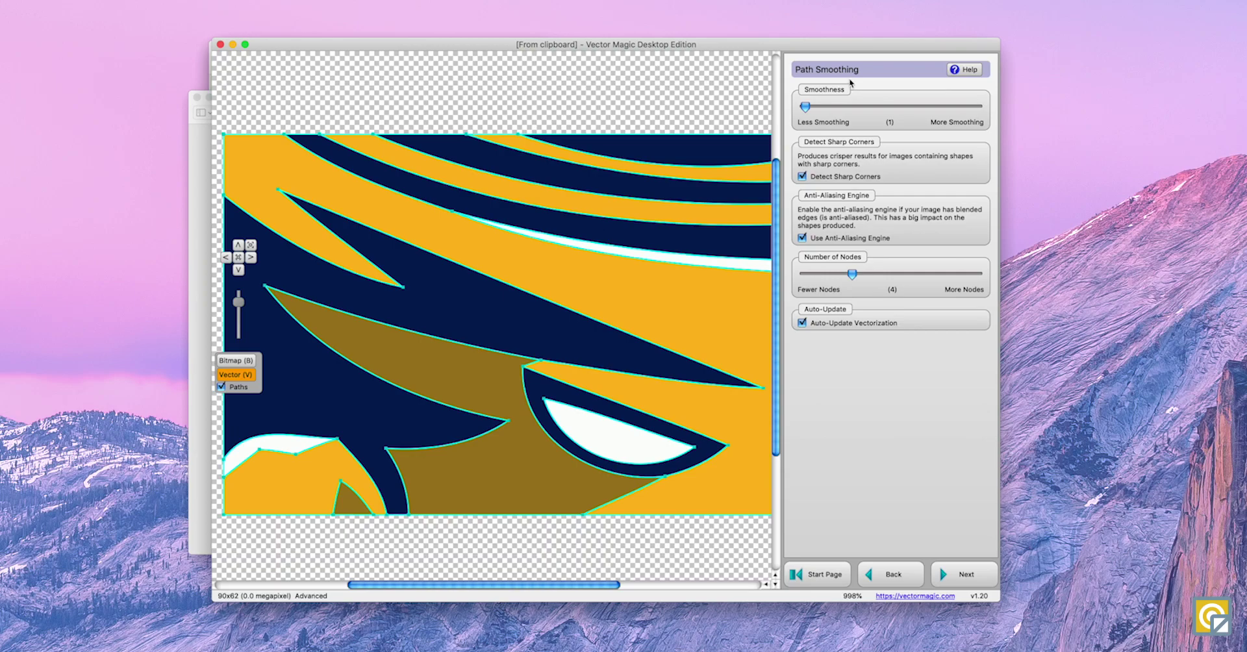
pyautogui.moveTo(805, 106); pyautogui.dragTo(977, 106)
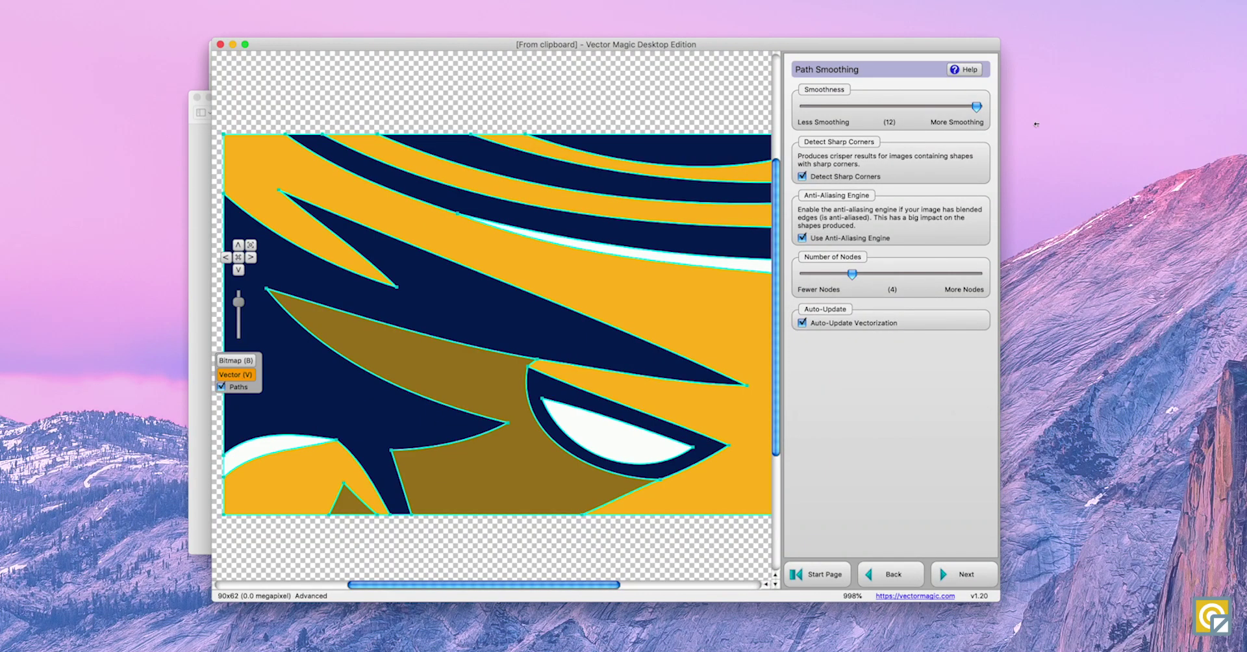
pyautogui.moveTo(976, 106); pyautogui.dragTo(839, 109)
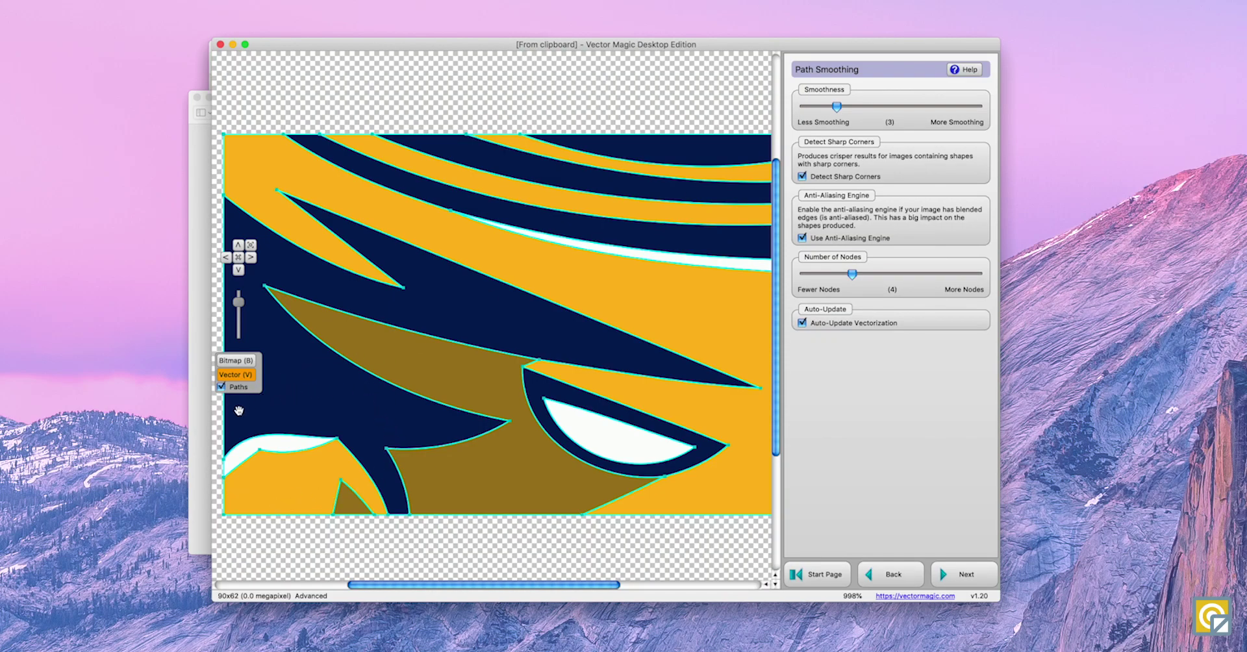
pyautogui.moveTo(836, 107); pyautogui.dragTo(868, 107)
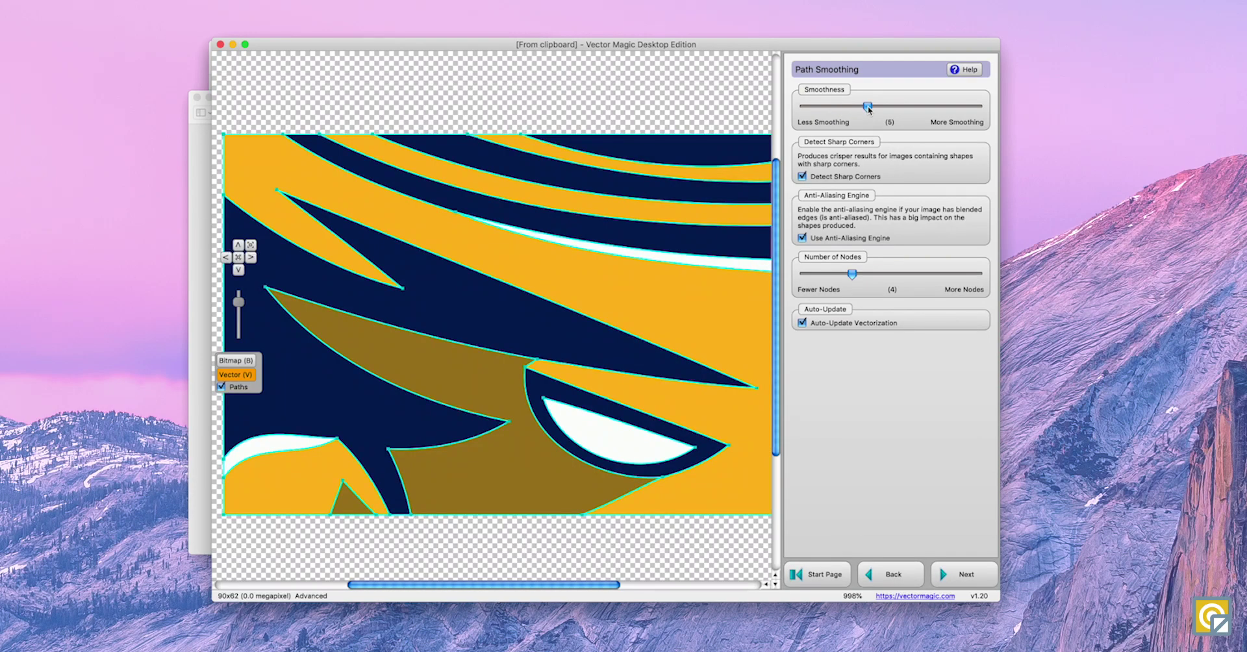
pyautogui.moveTo(869, 107); pyautogui.dragTo(839, 111)
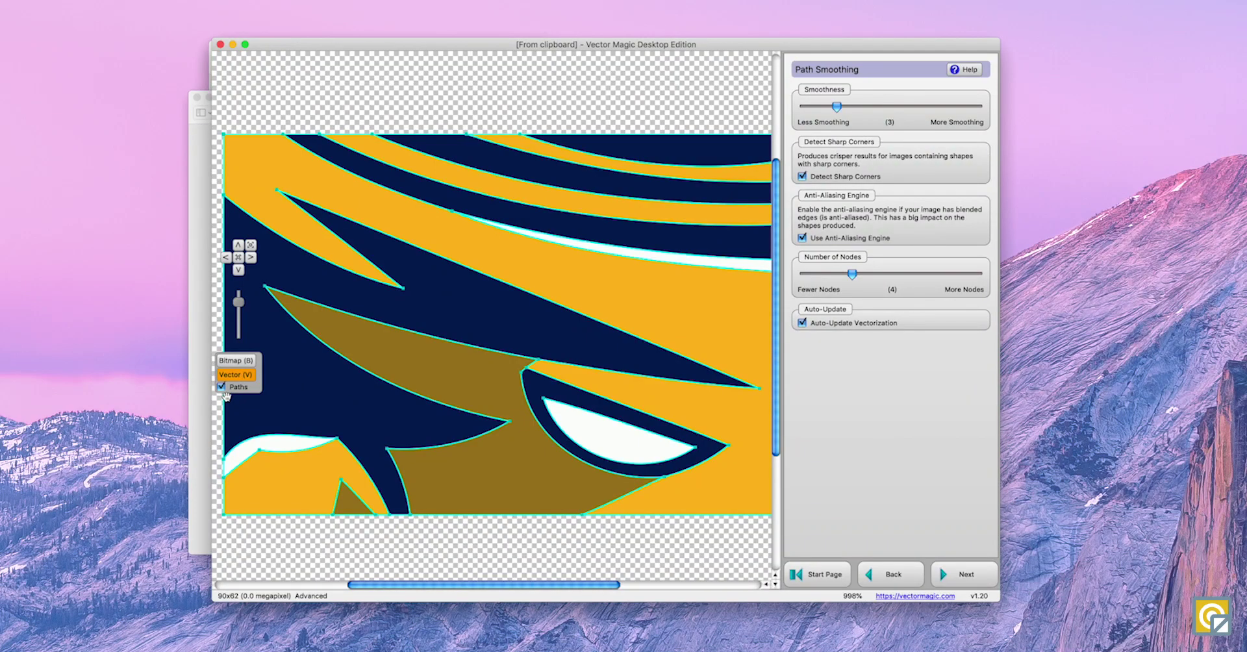
# Step: Turn off sharp corner detection for the vectorized paths
pyautogui.click(803, 177)
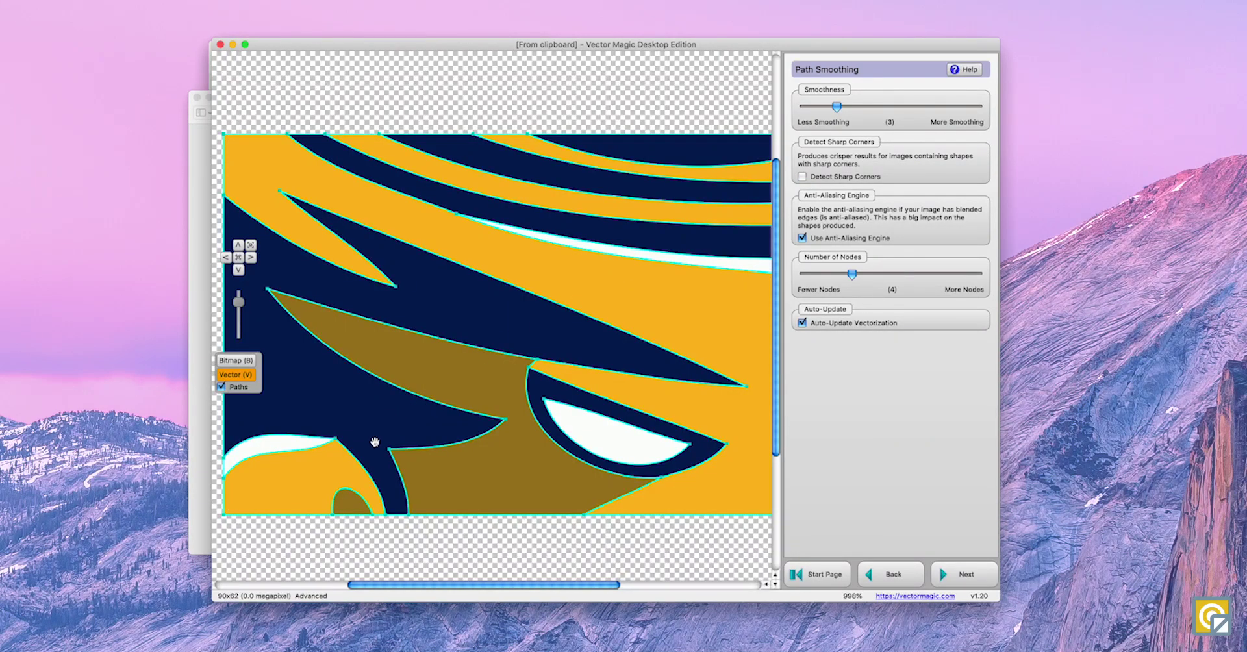
# Step: Compare the vector result without sharp corner detection against the original bitmap
pyautogui.press('b')
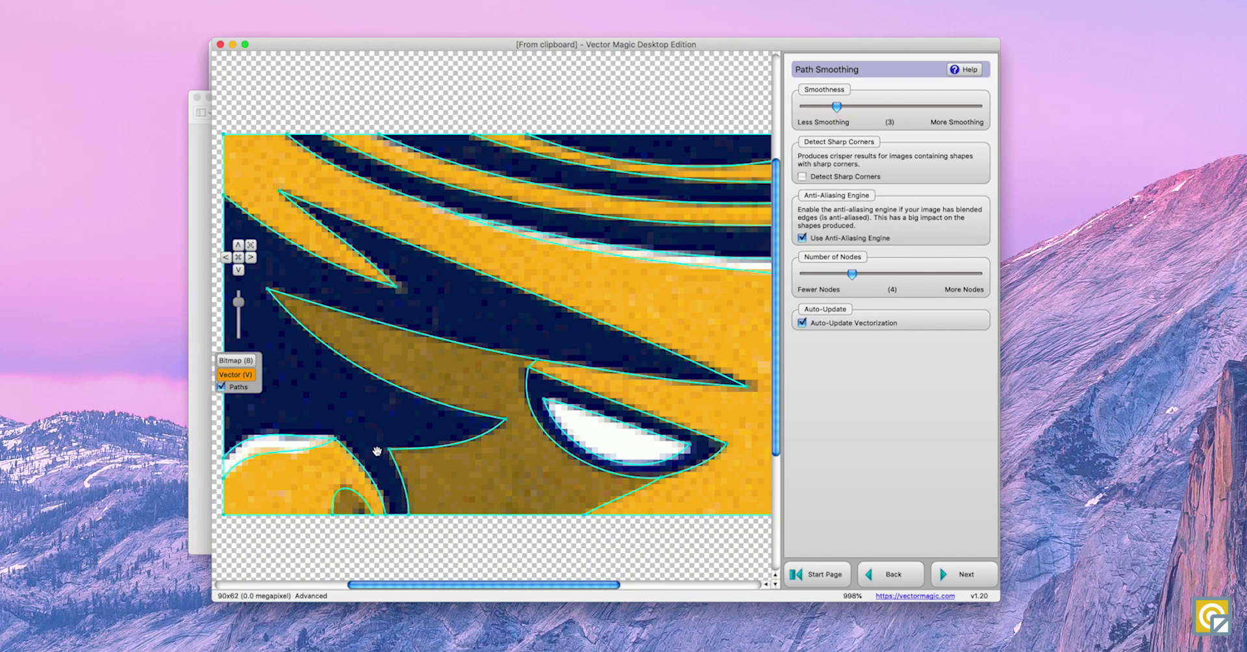
pyautogui.press('v')
pyautogui.press('b')
pyautogui.press('v')
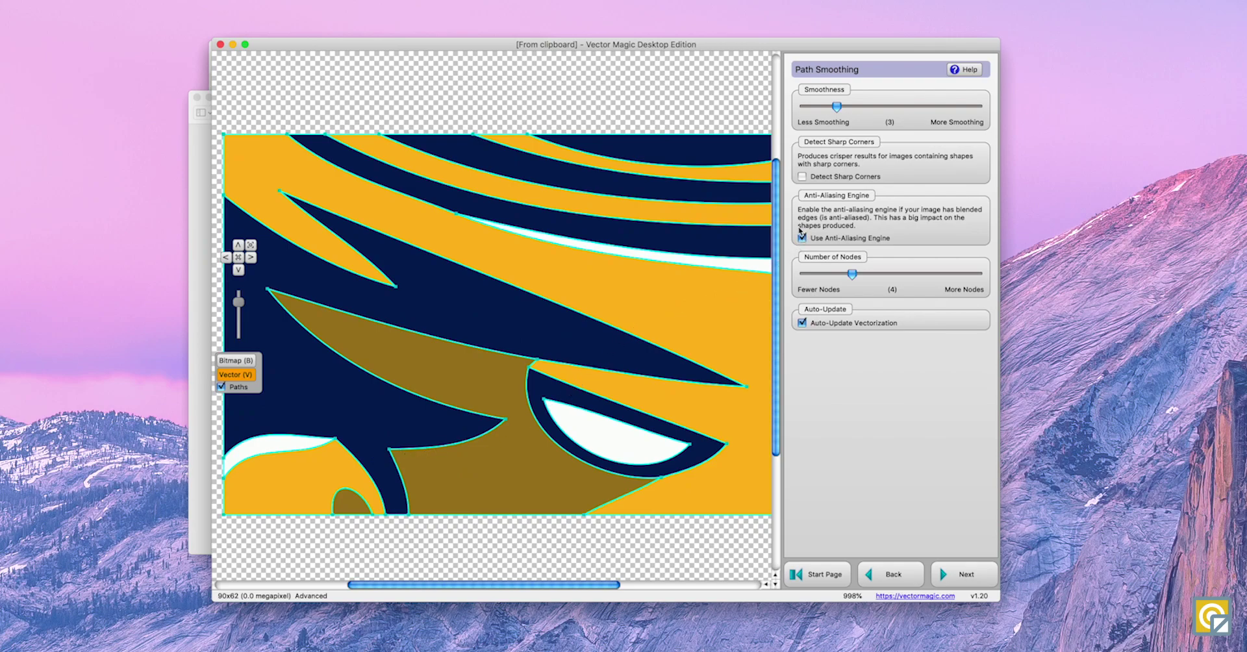
# Step: Turn sharp corner detection back on and compare the updated vector result with the original bitmap
pyautogui.click(803, 177)
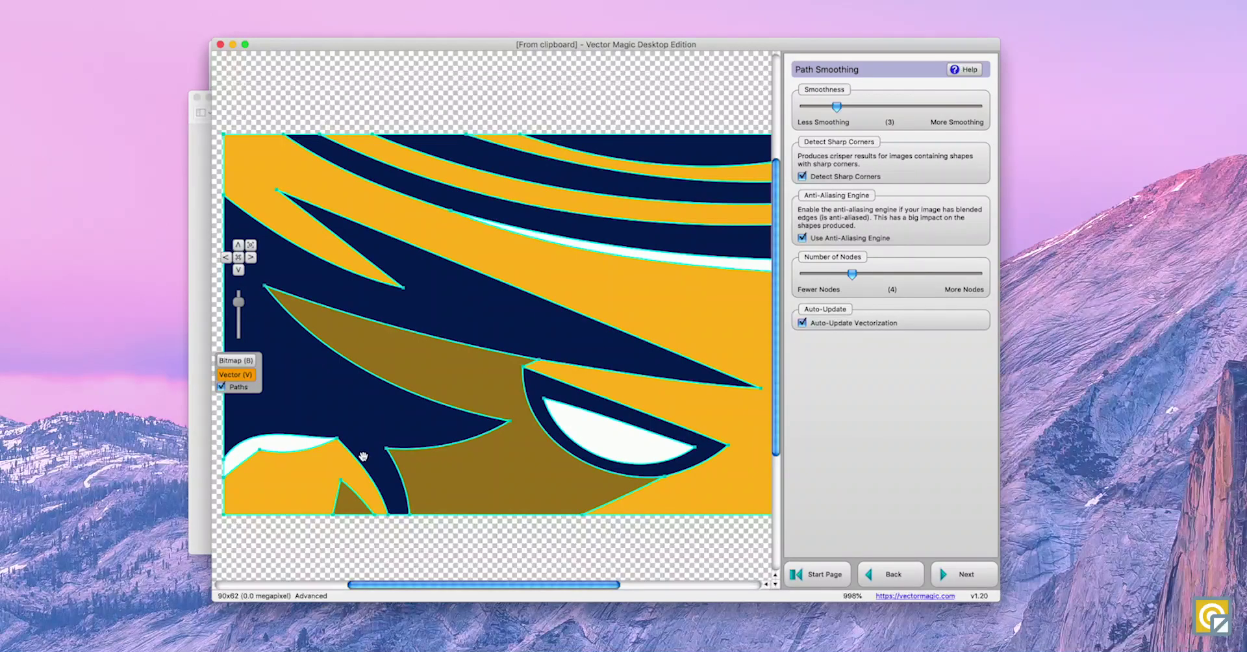
pyautogui.press('v')
pyautogui.press('b')
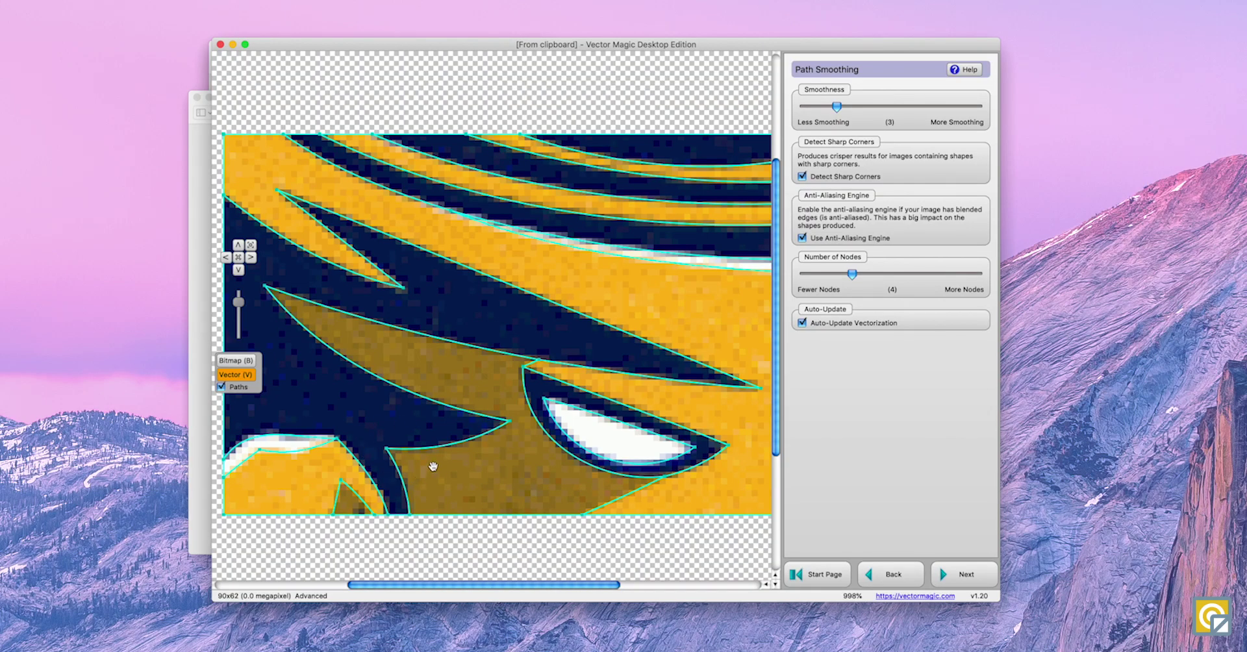
pyautogui.press('v')
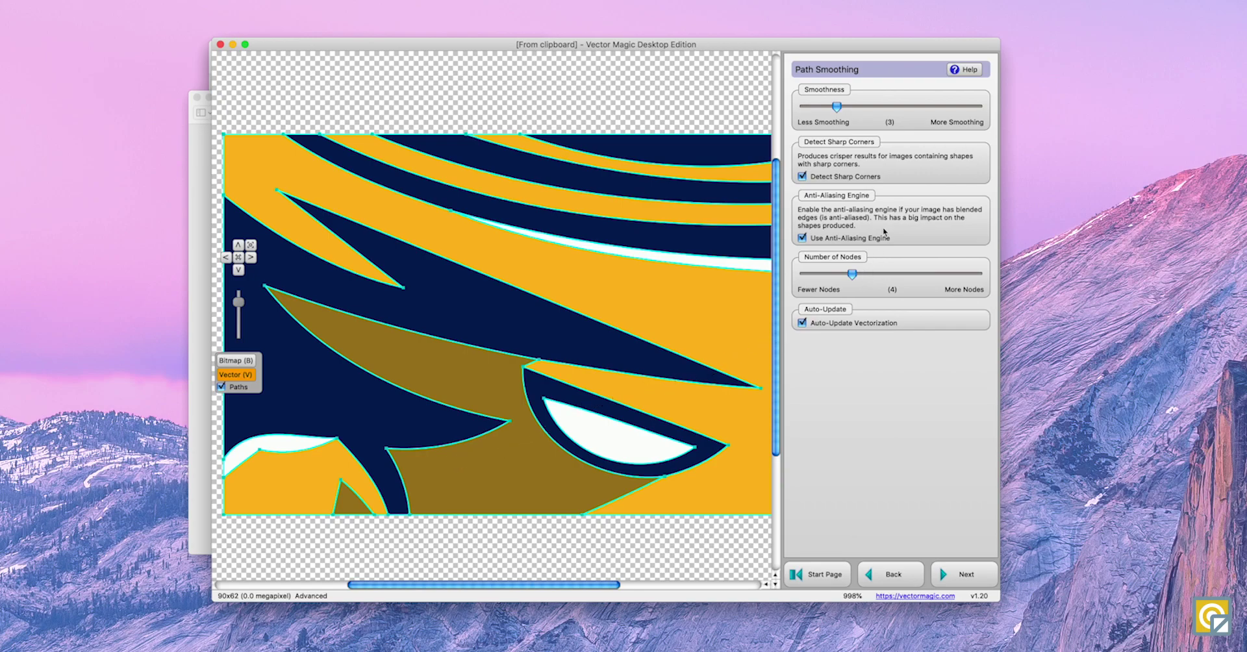
# Step: Try the paths without the anti-aliasing engine and at smoothness 12, and restore the engine and smoothness 3
pyautogui.click(803, 239)
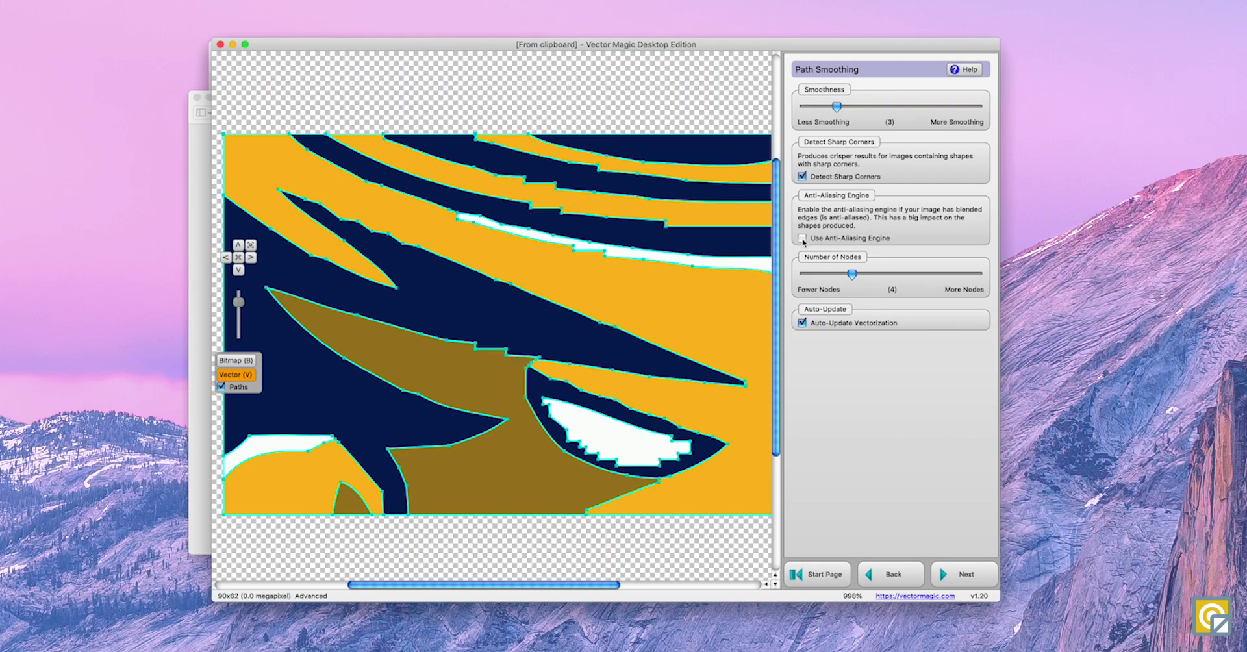
pyautogui.moveTo(838, 107); pyautogui.dragTo(1004, 108)
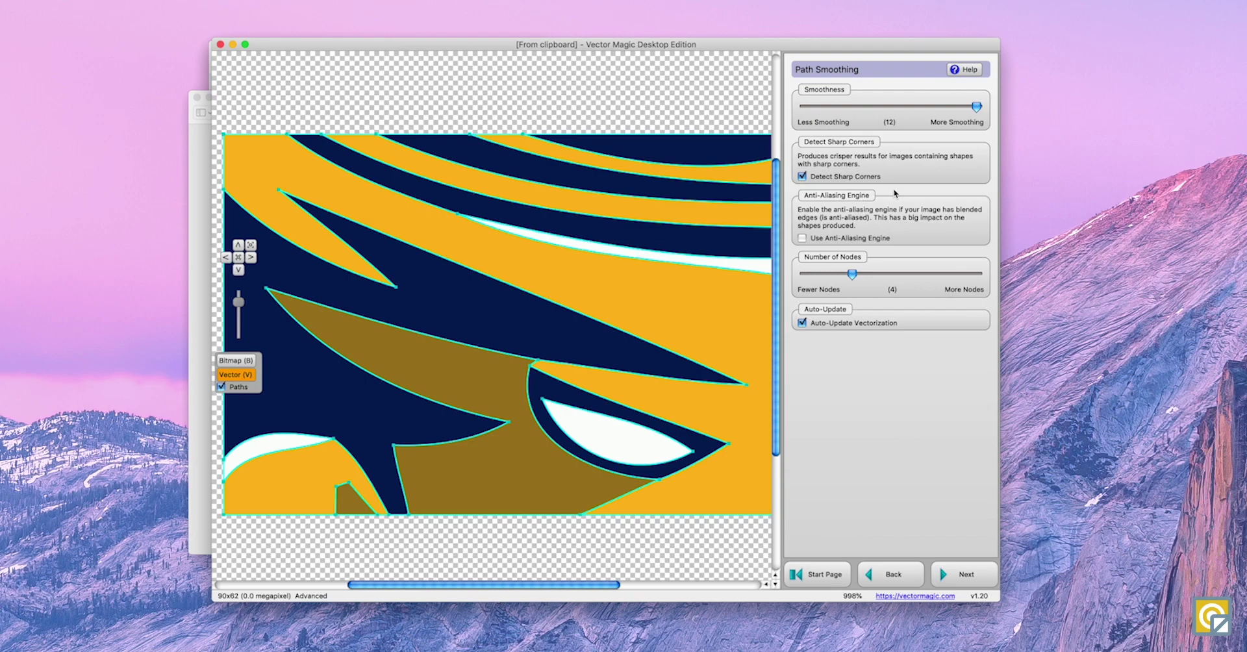
pyautogui.click(803, 239)
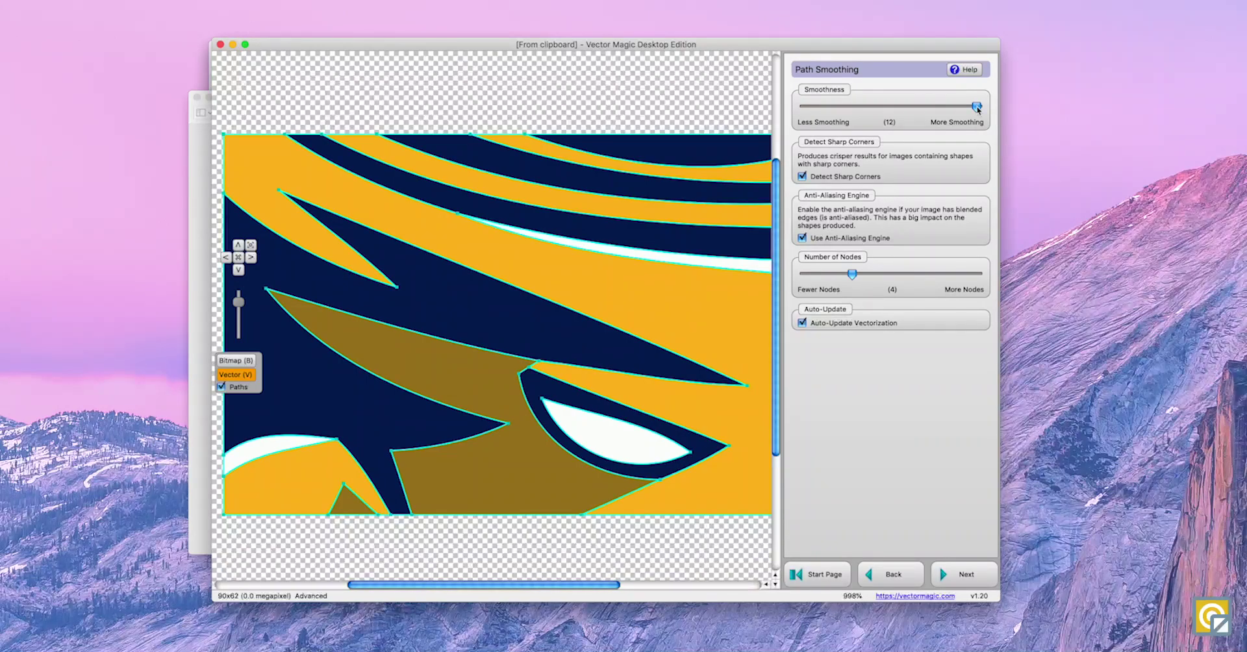
pyautogui.moveTo(977, 107); pyautogui.dragTo(842, 110)
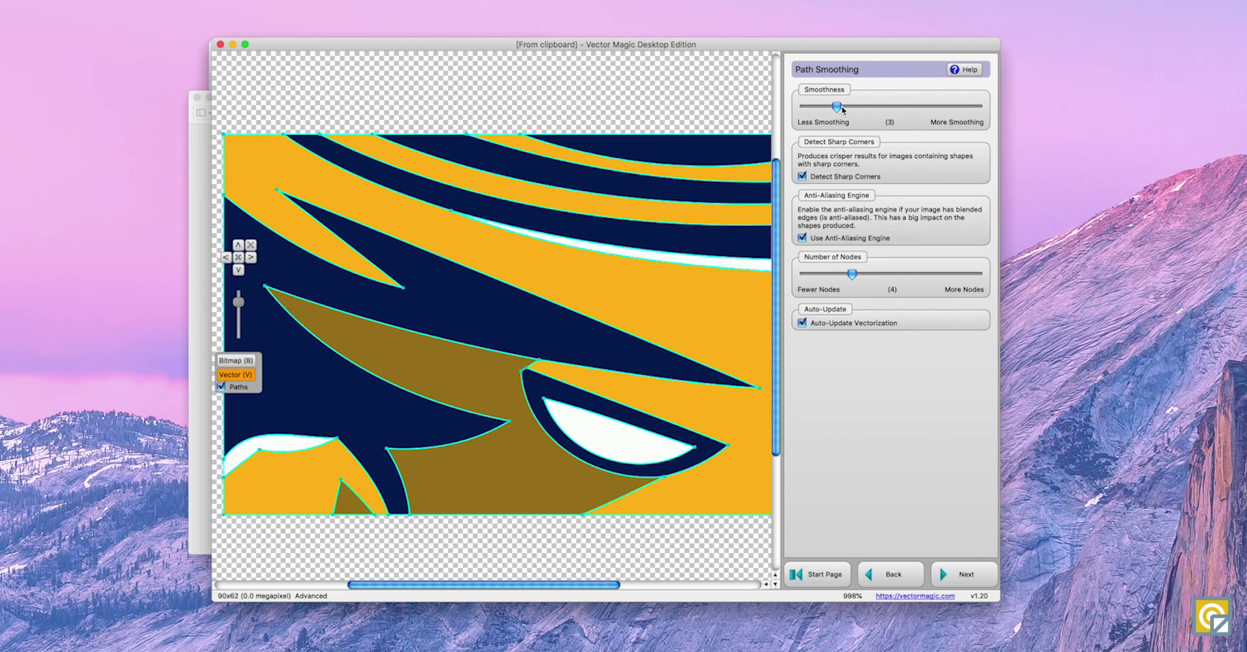
# Step: Continue from Path Smoothing past Remove Background to the Export Result page without removing any shapes
pyautogui.click(865, 275)
pyautogui.click(954, 574)
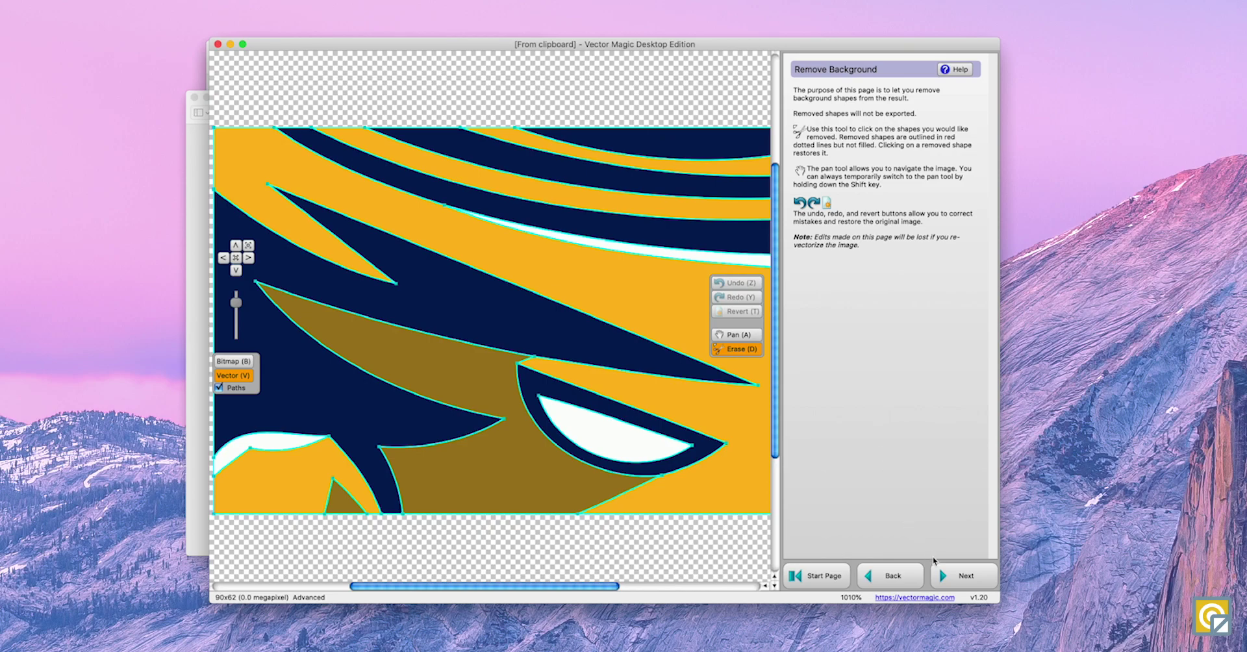
pyautogui.click(954, 579)
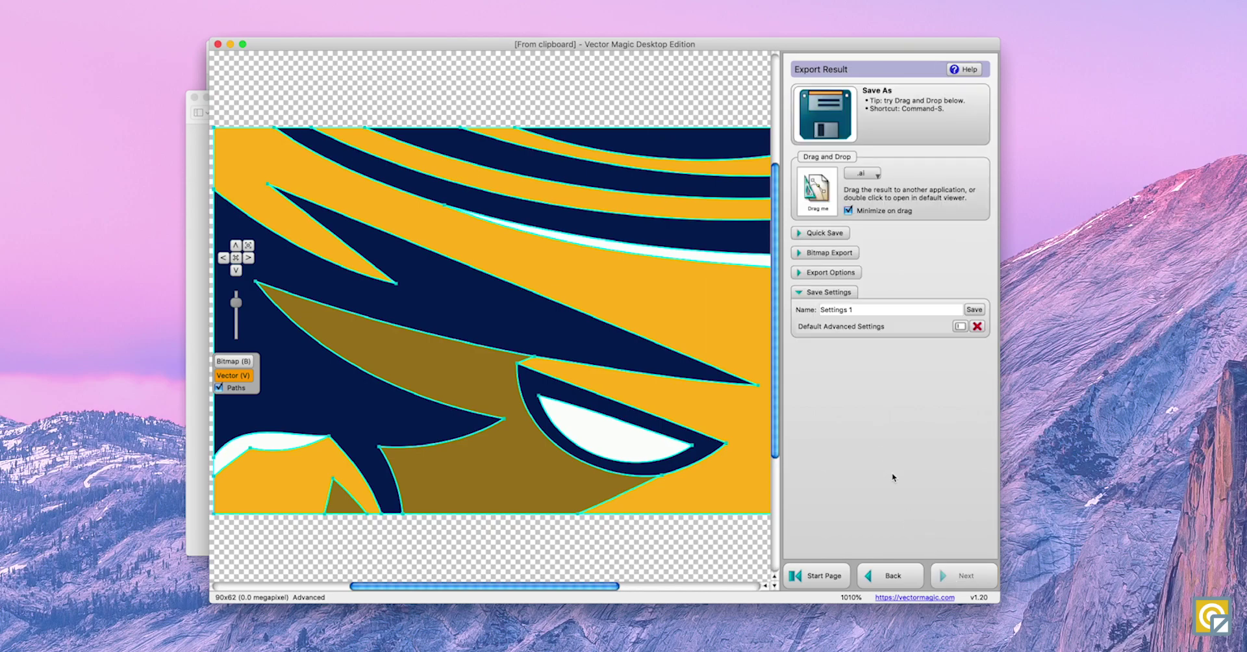